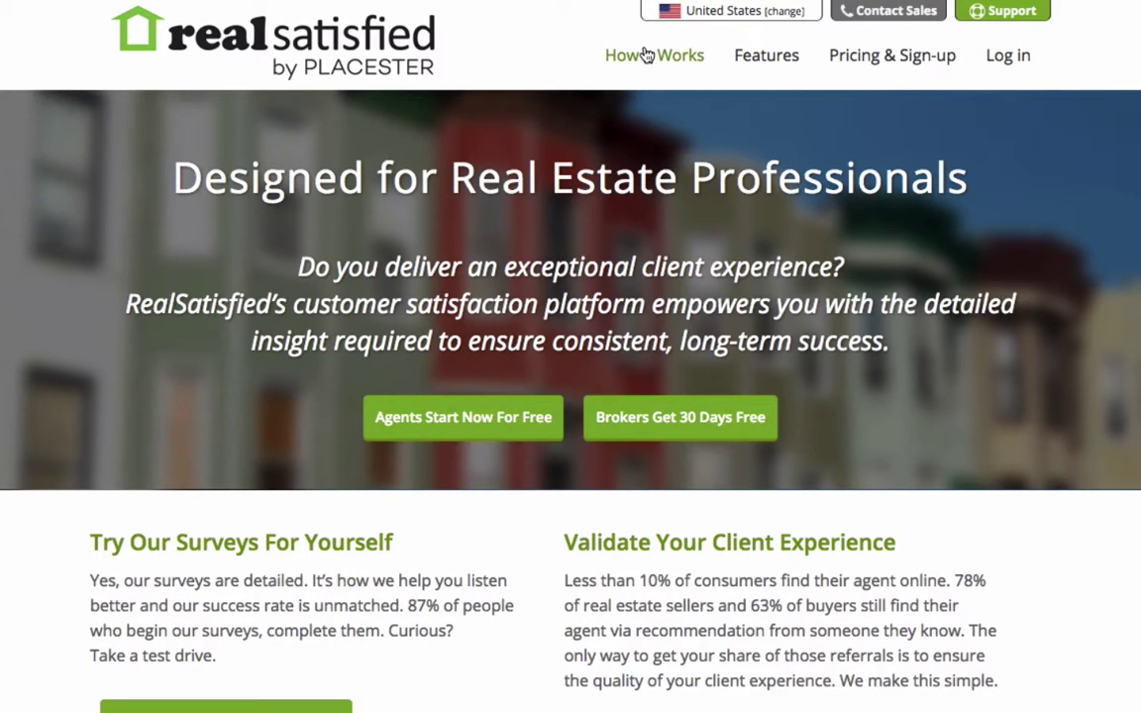
From the How It Works page, open the Broker Dashboard Demo to reach the prefilled login page
click(645, 55)
scroll(538, 619, down, 6)
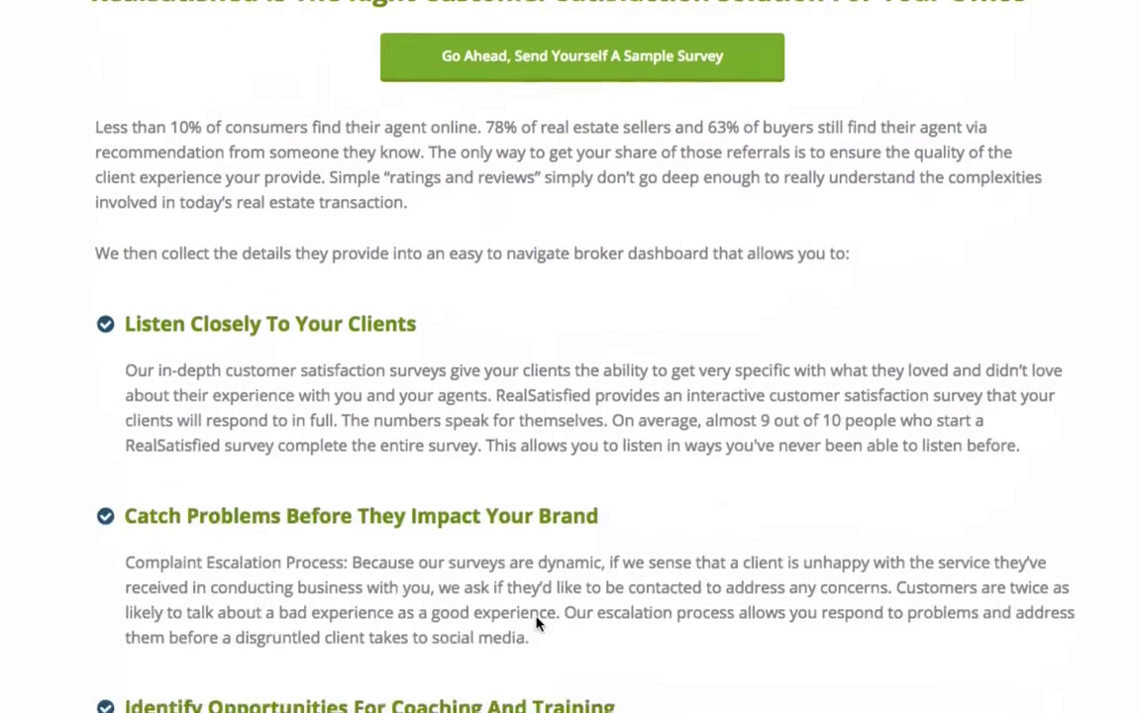
scroll(533, 556, down, 5)
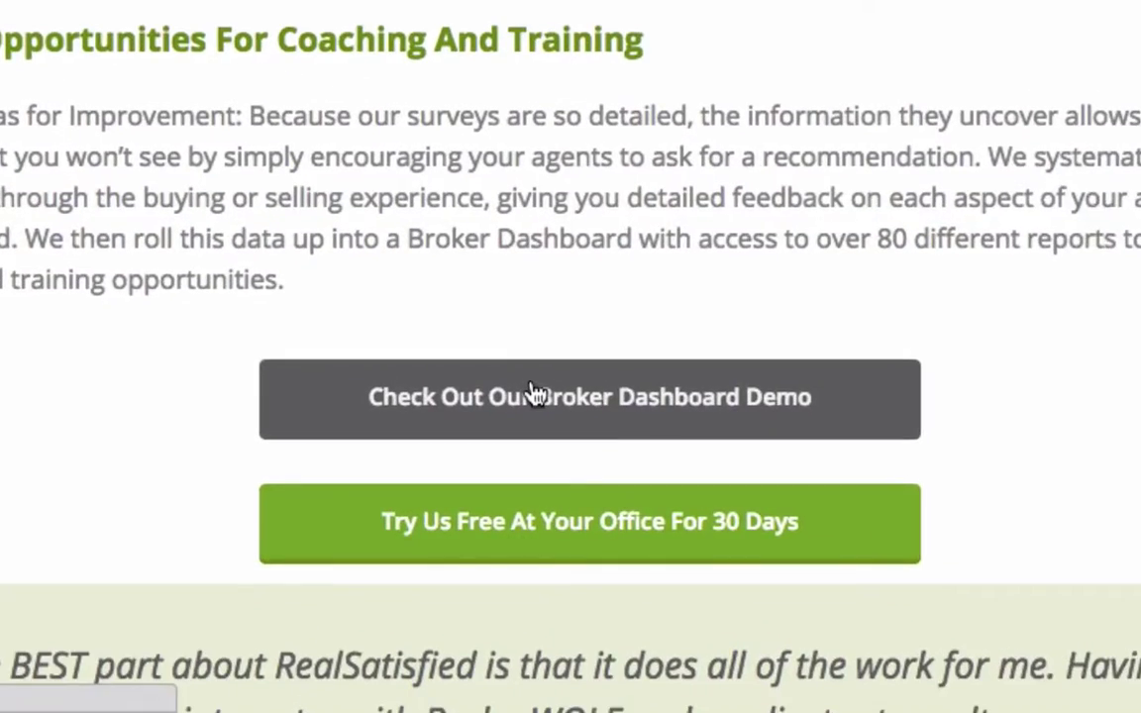
click(531, 393)
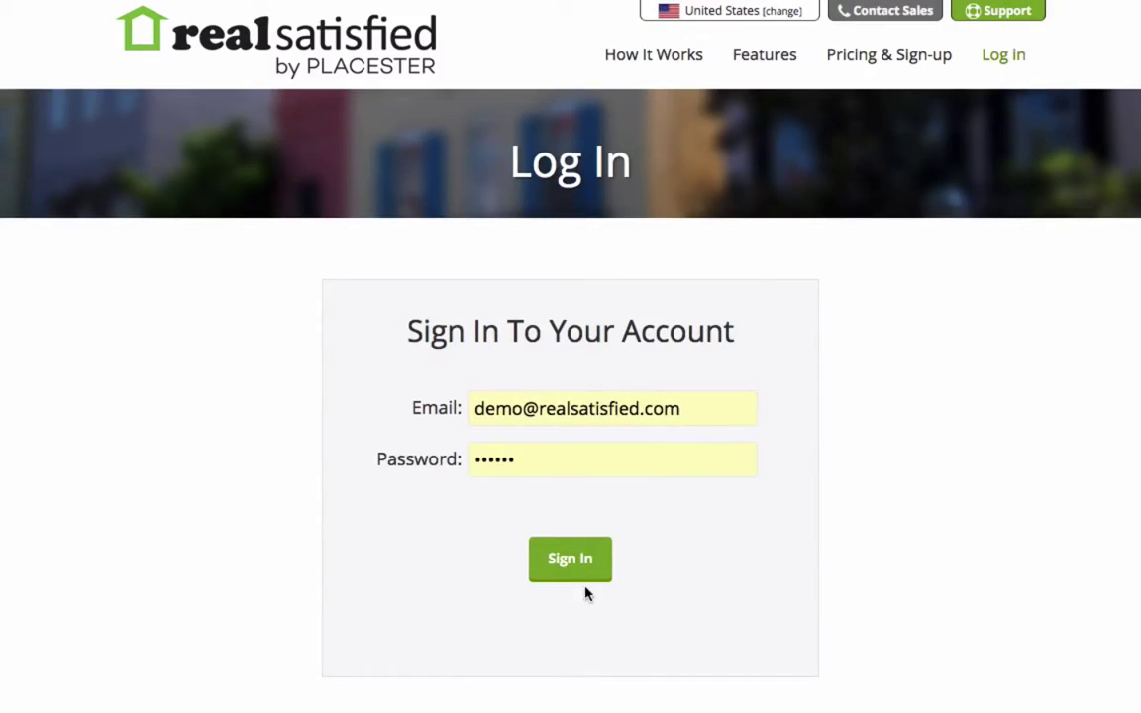
Sign in with the prefilled demo credentials and go to the Dashboard
click(580, 578)
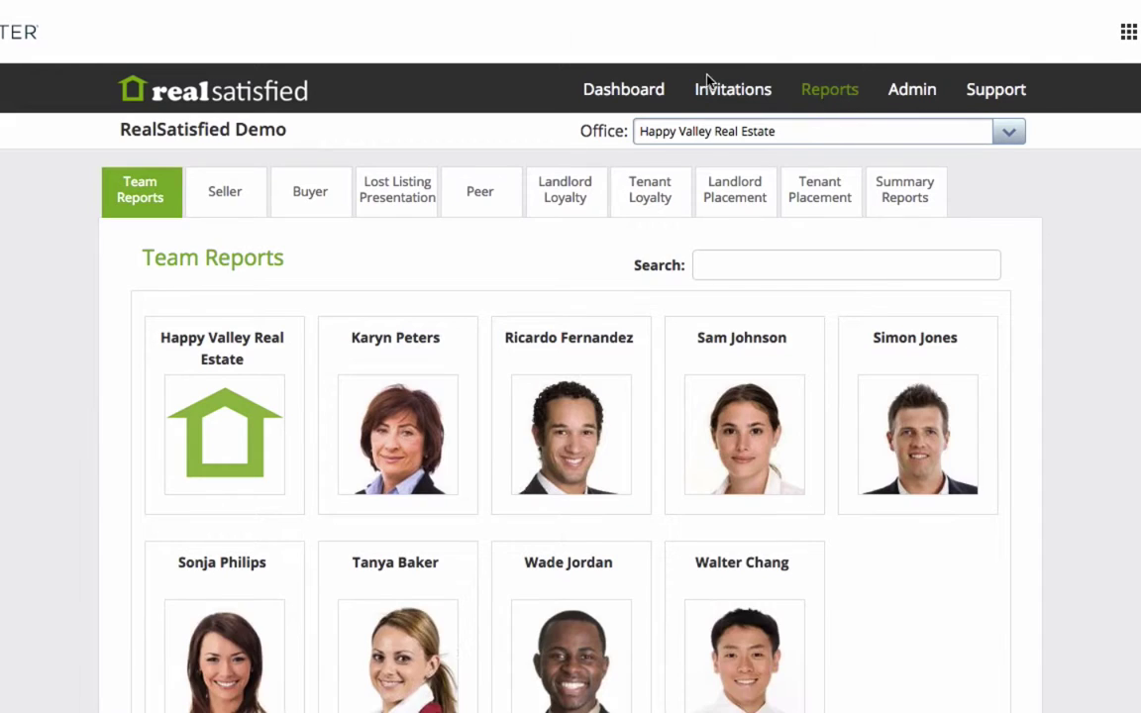
click(644, 94)
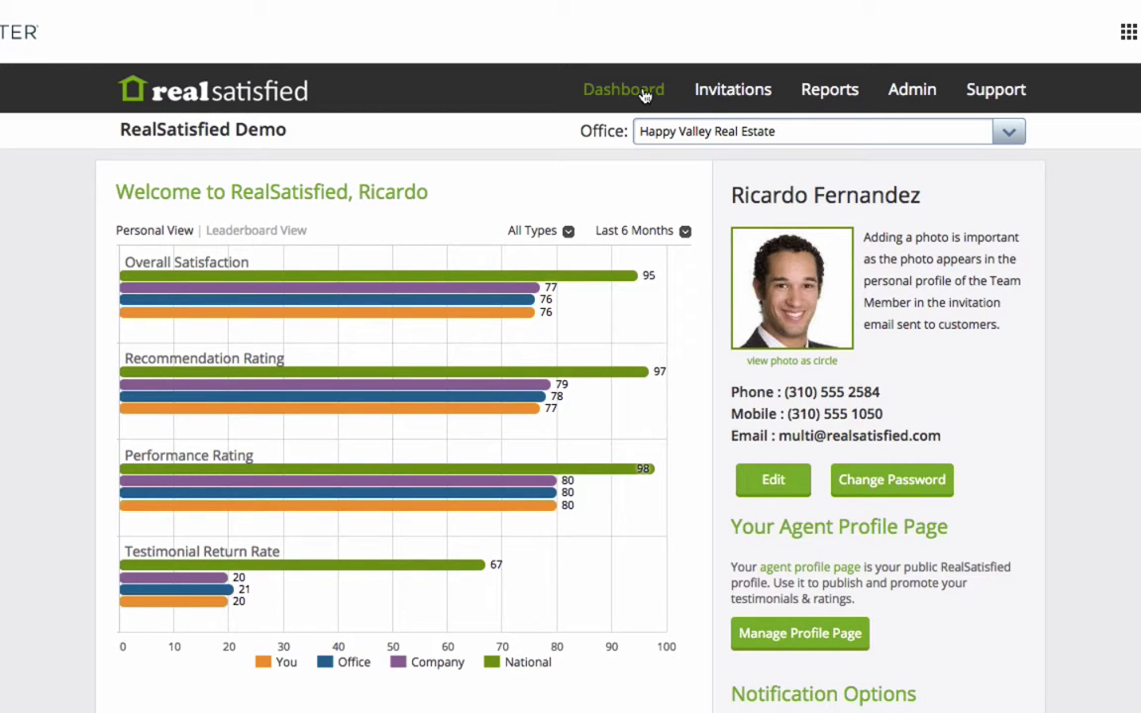
click(774, 482)
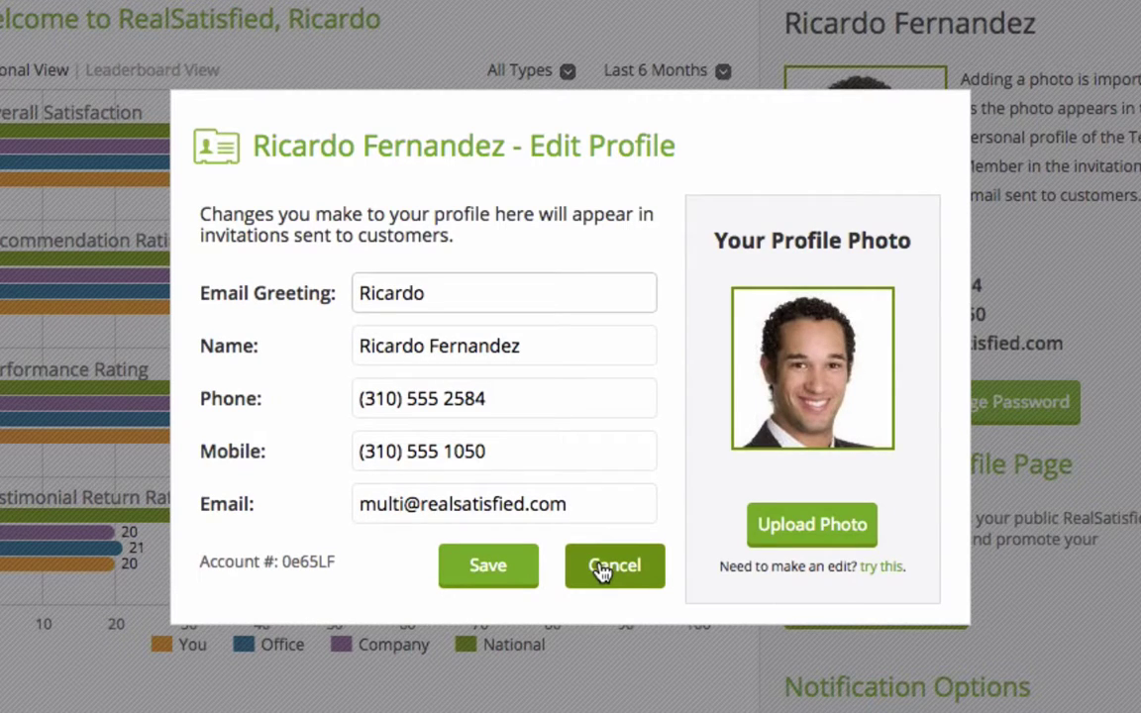
click(602, 570)
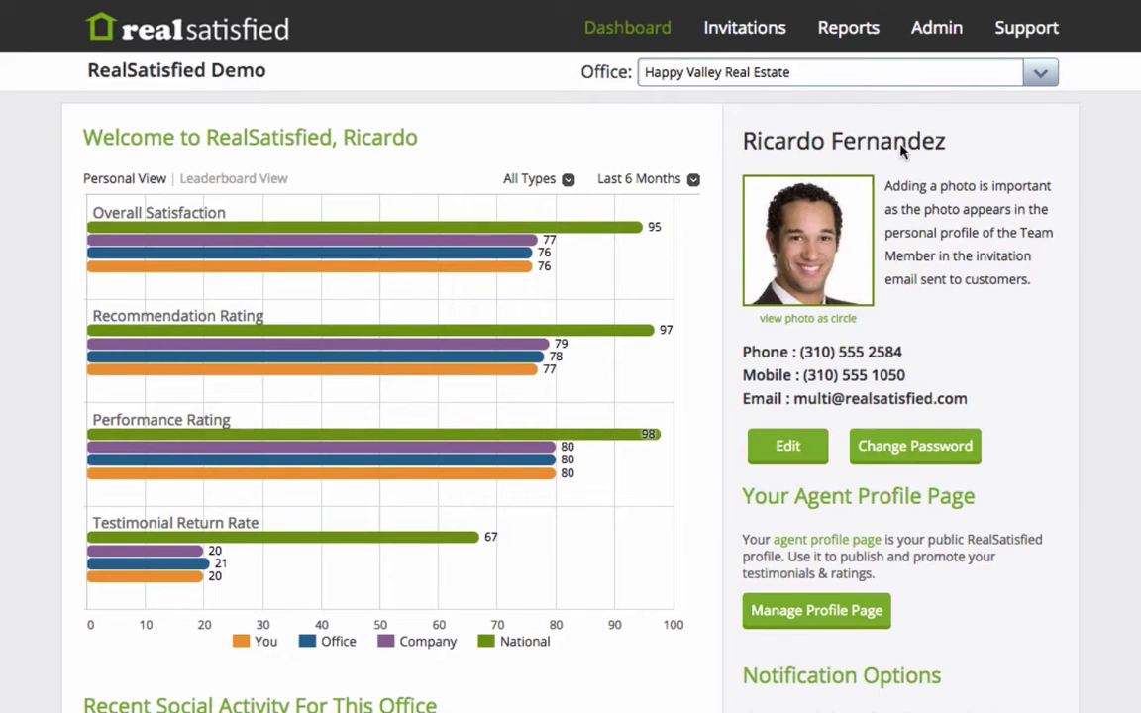
click(1040, 81)
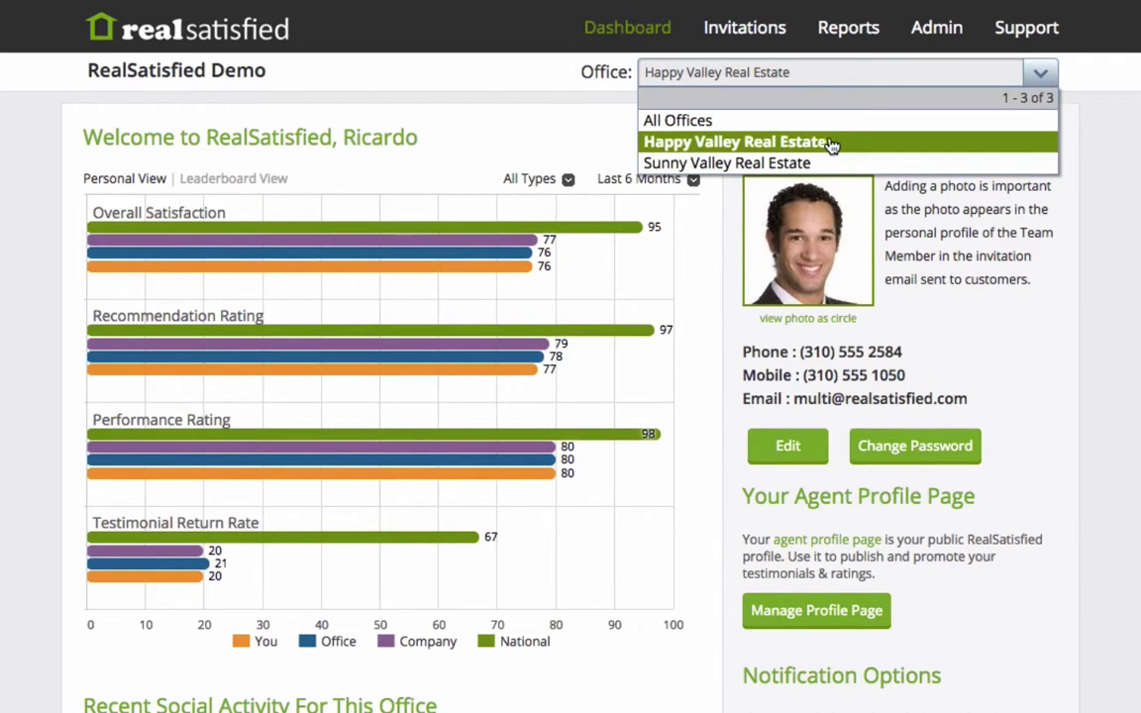
click(807, 119)
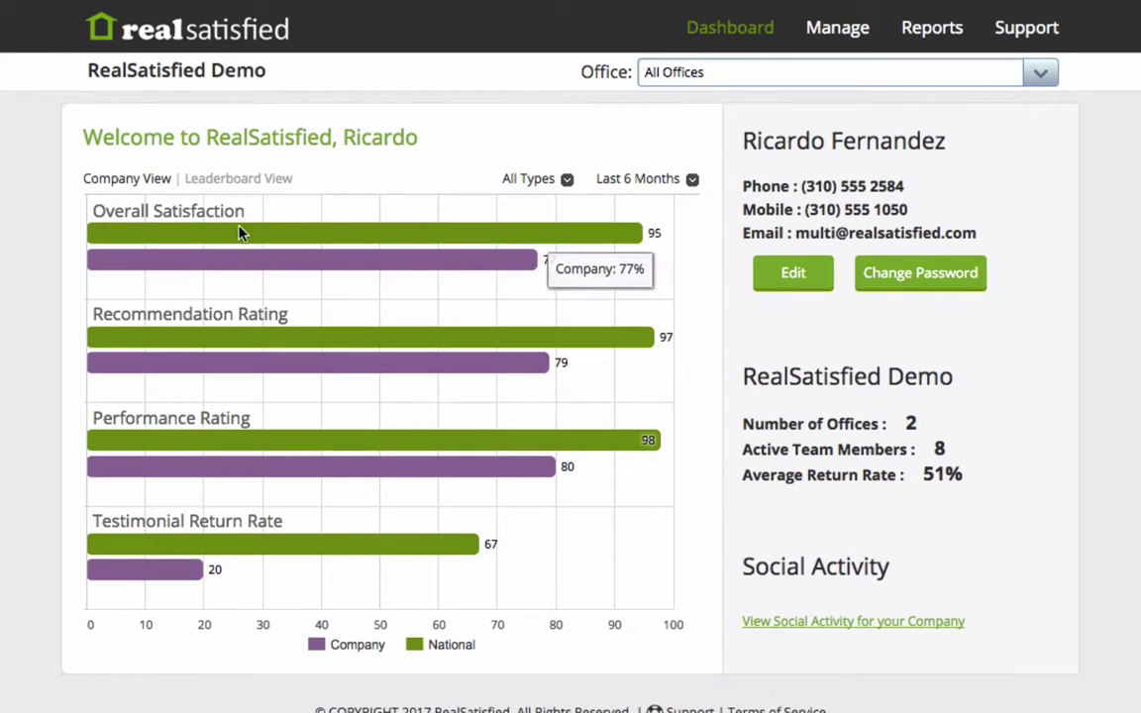
click(232, 182)
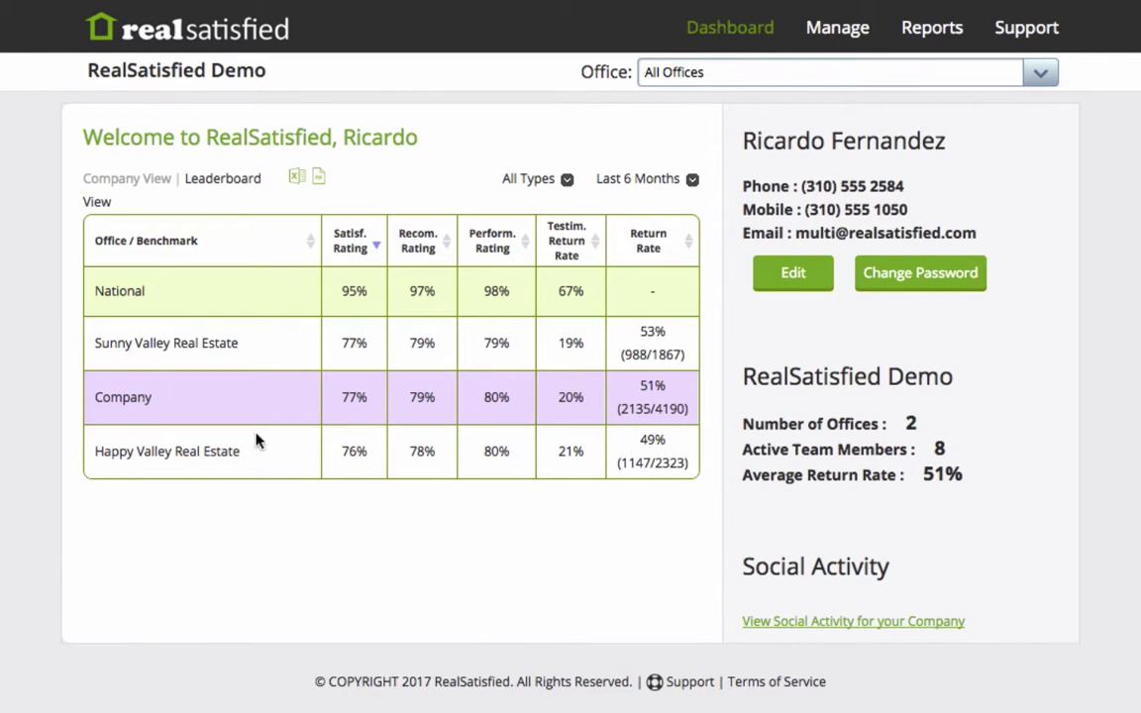
click(1041, 76)
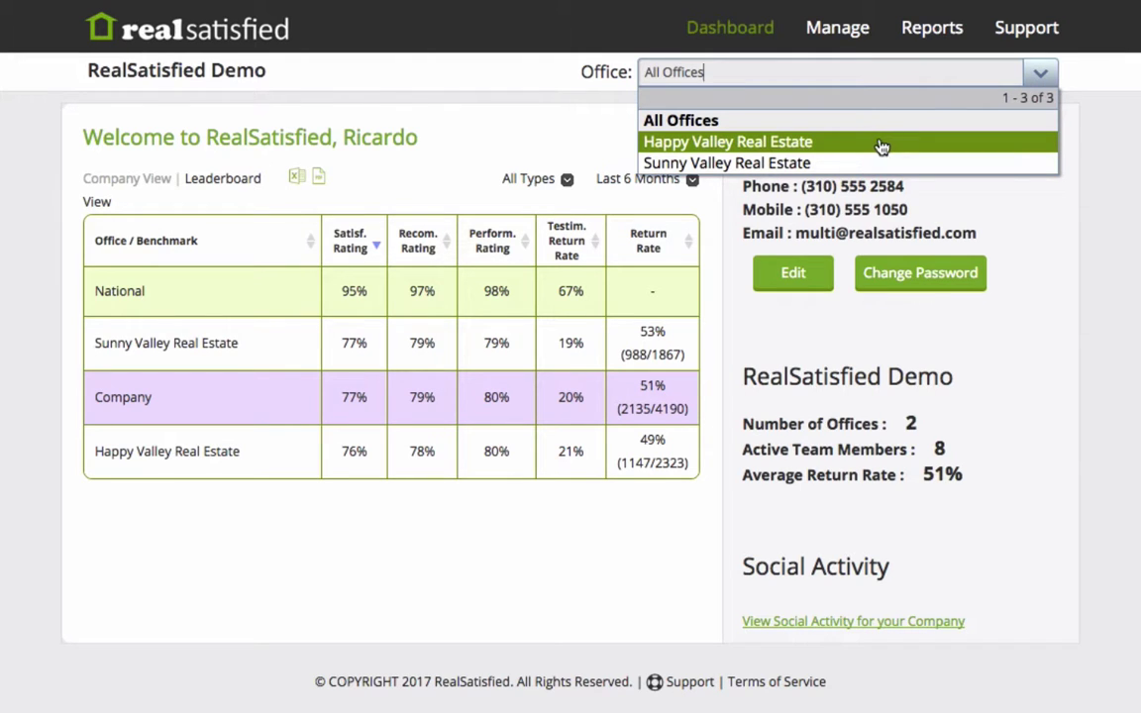
click(881, 146)
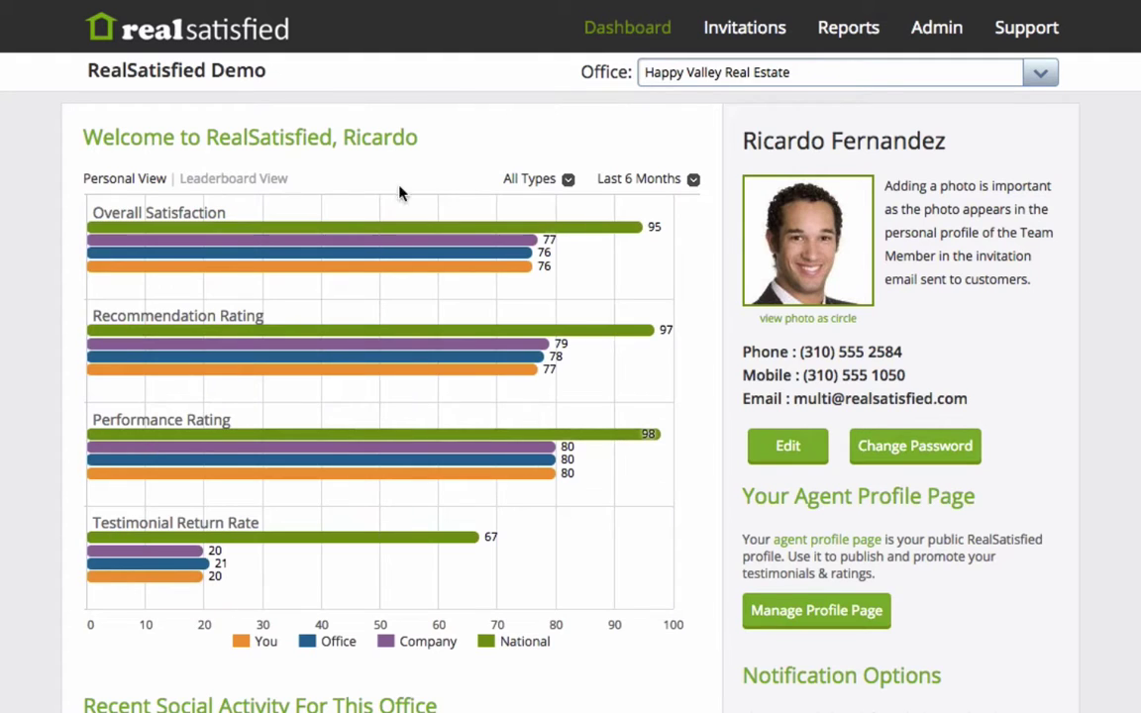
Switch to Leaderboard View and sort agents by Return Rate, highest first
click(263, 187)
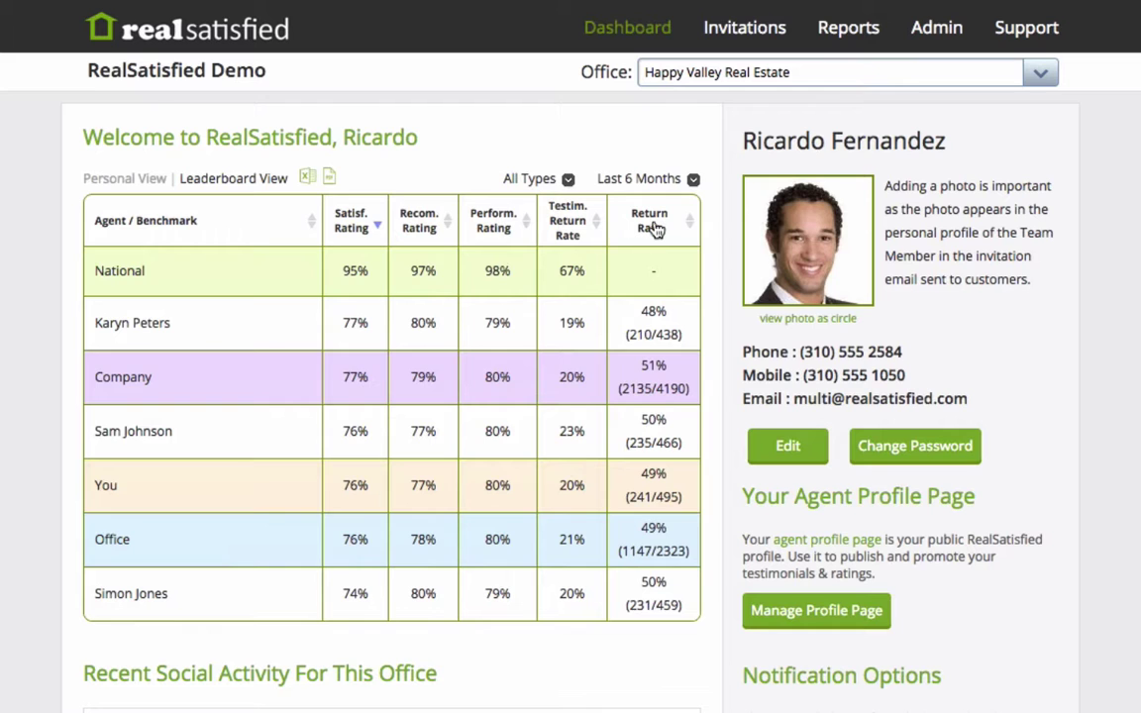
click(651, 228)
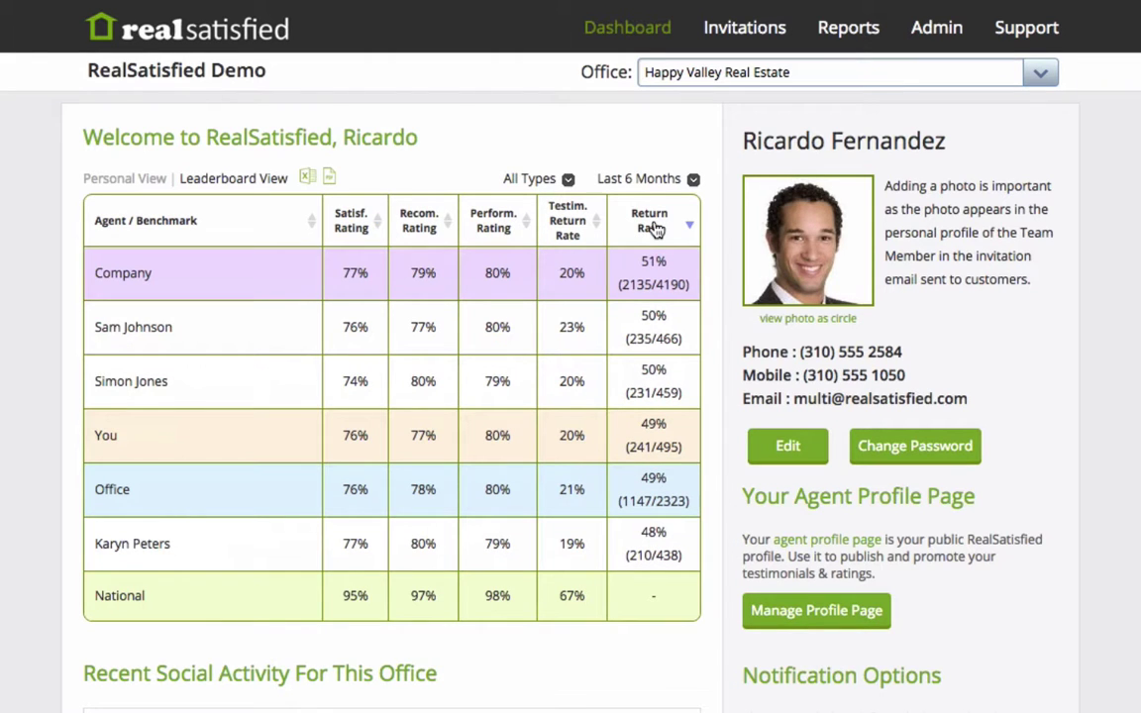
scroll(654, 228, down, 5)
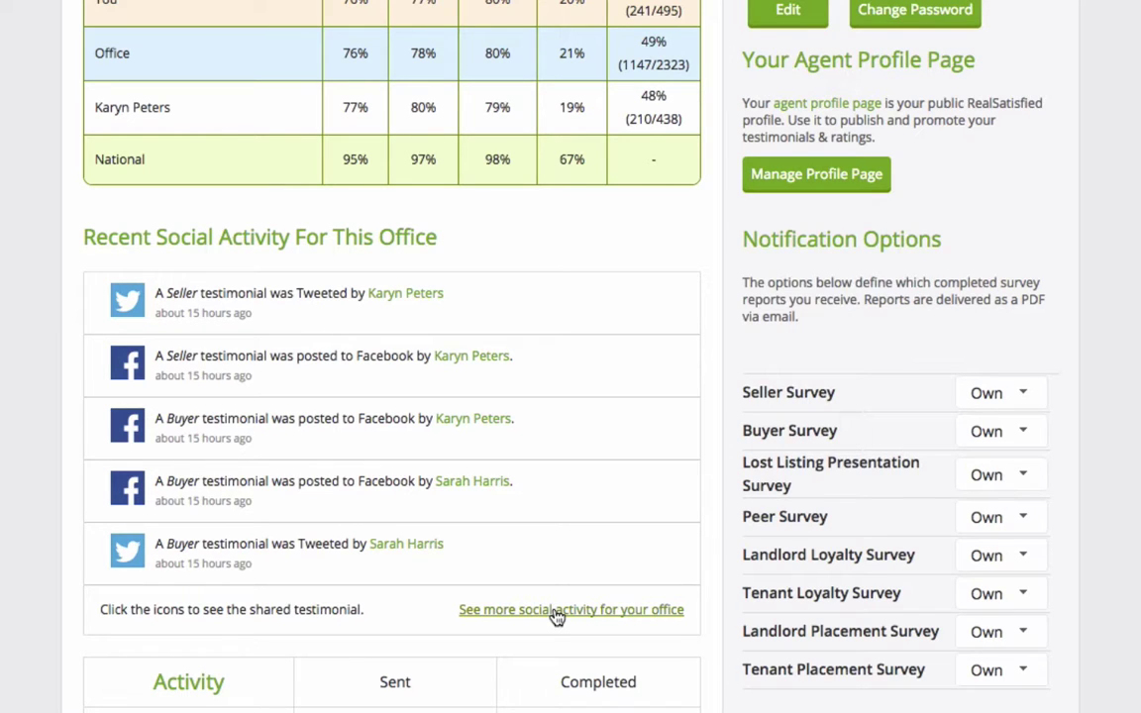
click(558, 612)
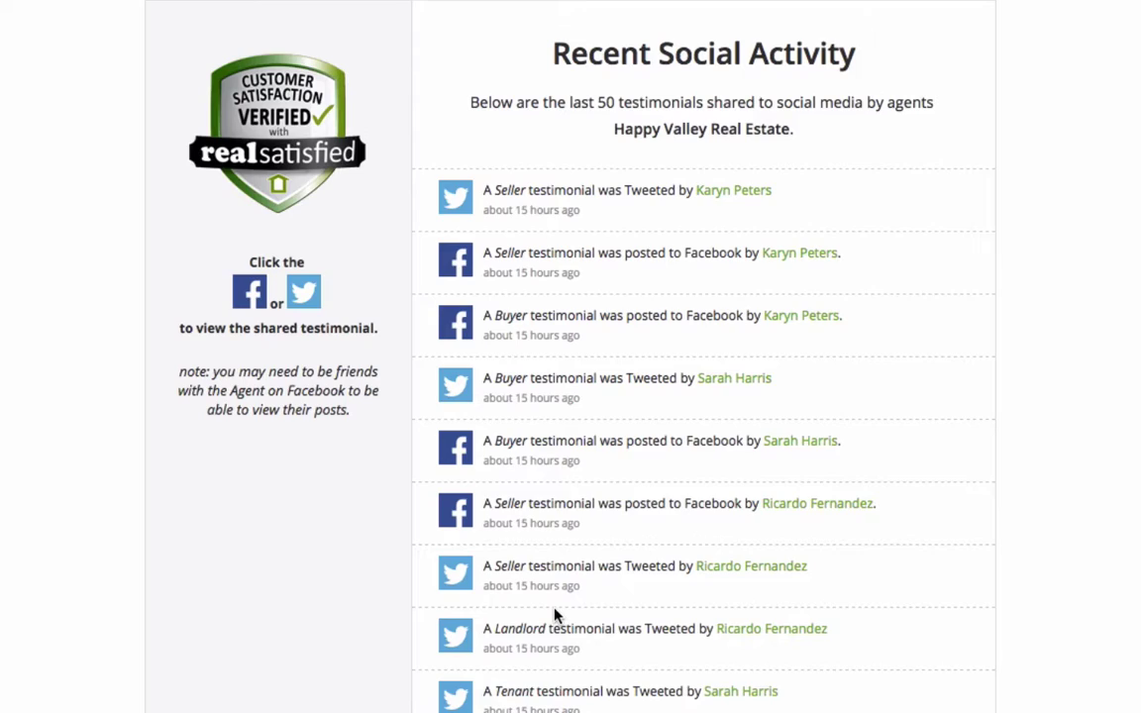
key(alt+Left)
scroll(554, 611, up, 5)
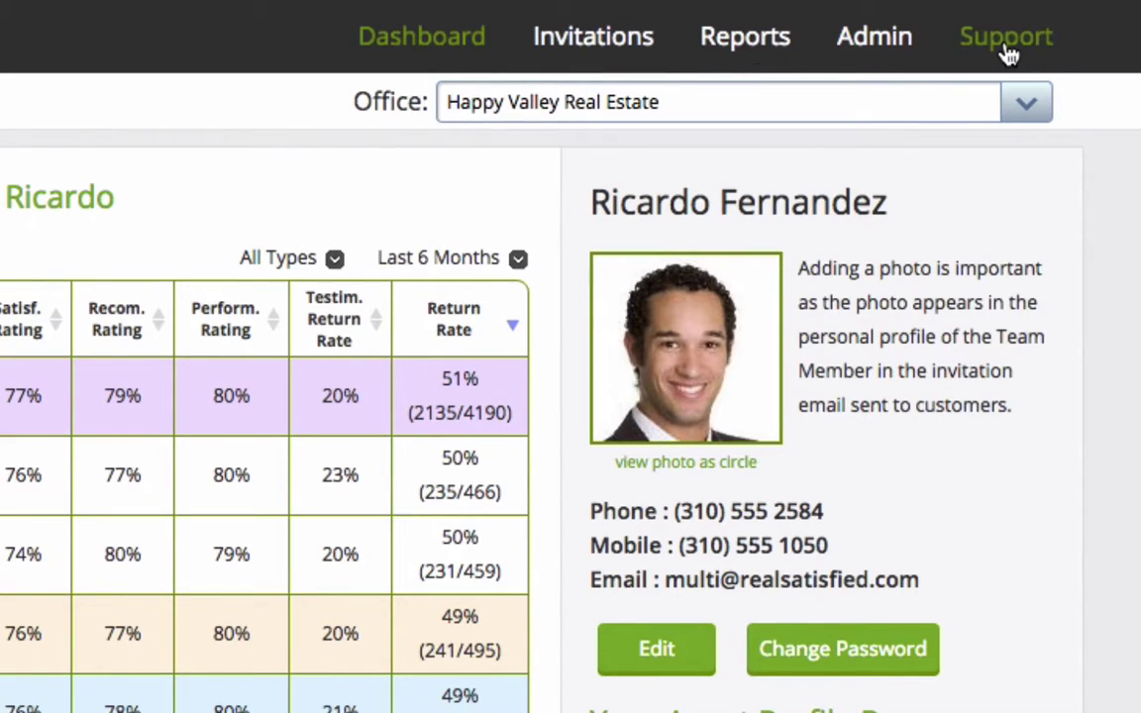
Open Admin to view Happy Valley Real Estate's Office Details
click(875, 49)
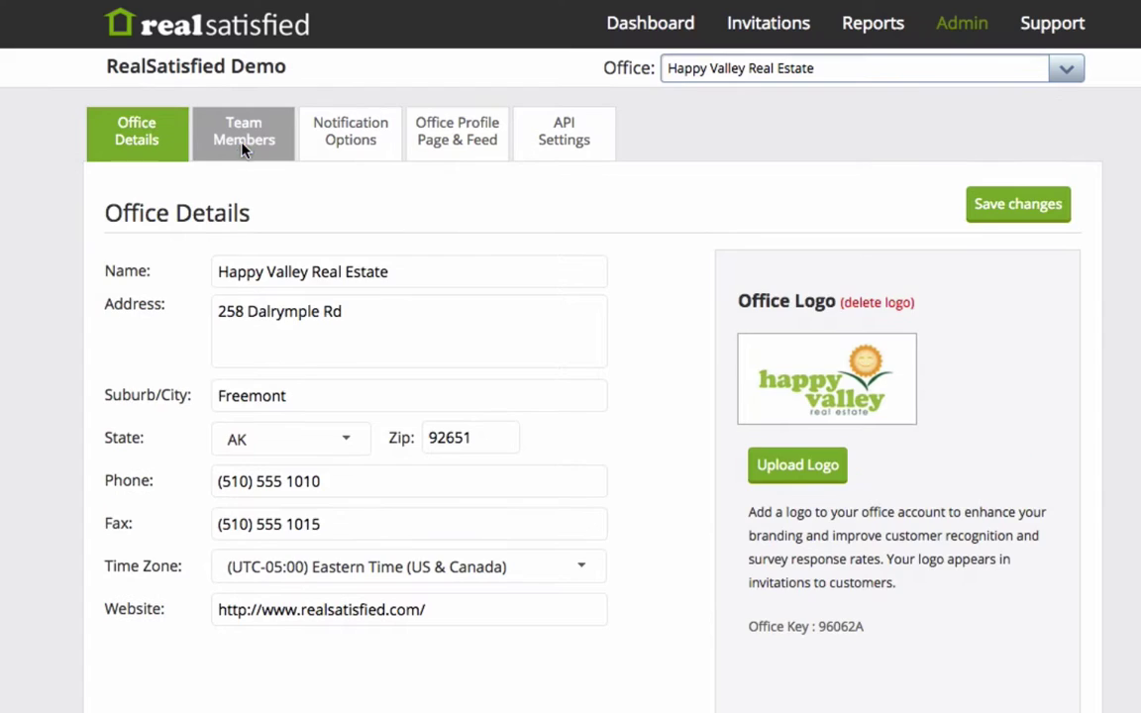
Open a team member's edit page and expand the Administration Only and Customer Escalation explanations
click(244, 96)
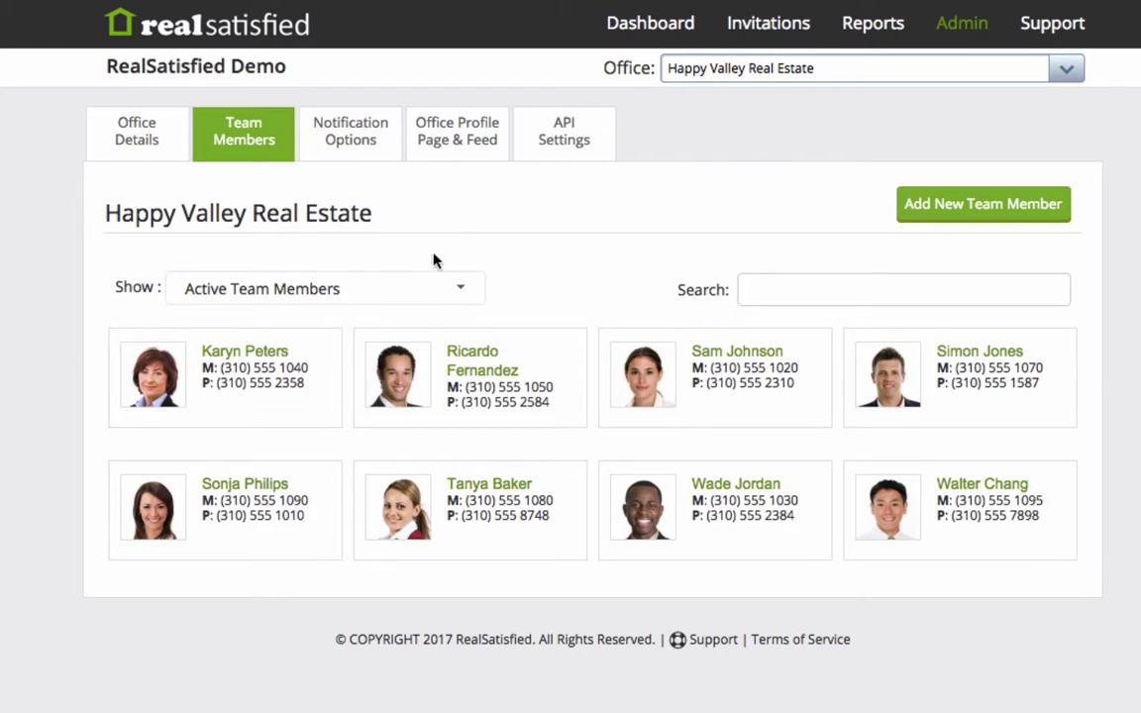
click(285, 382)
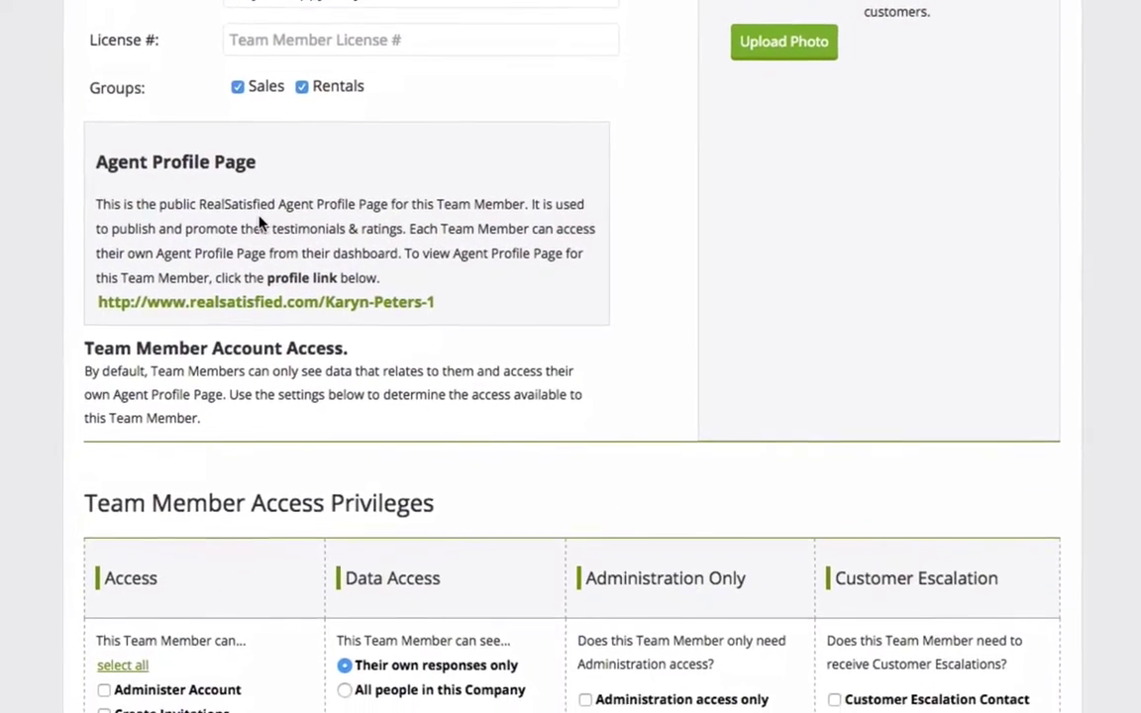
scroll(261, 213, down, 5)
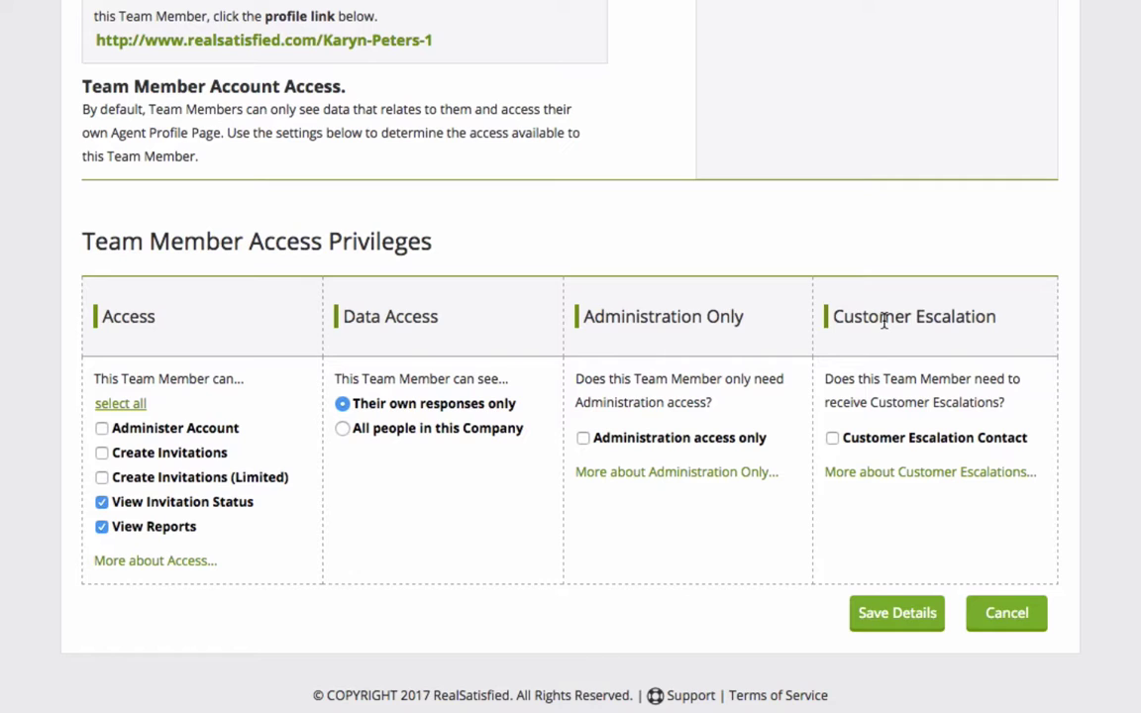
click(663, 475)
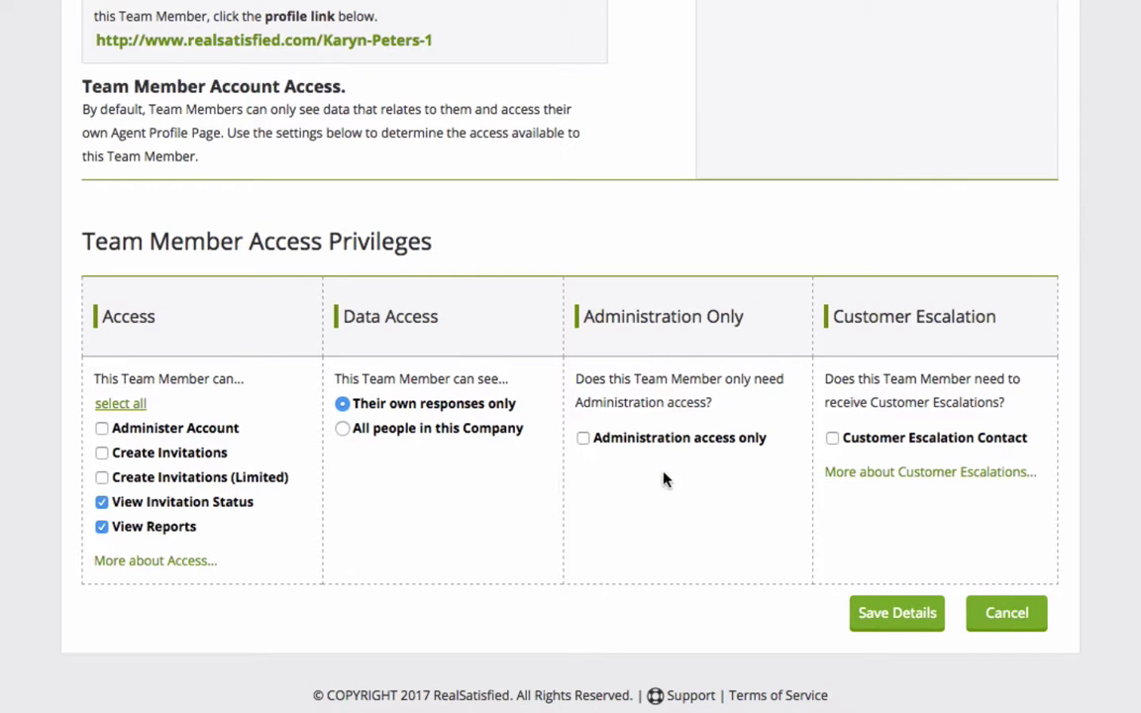
click(894, 474)
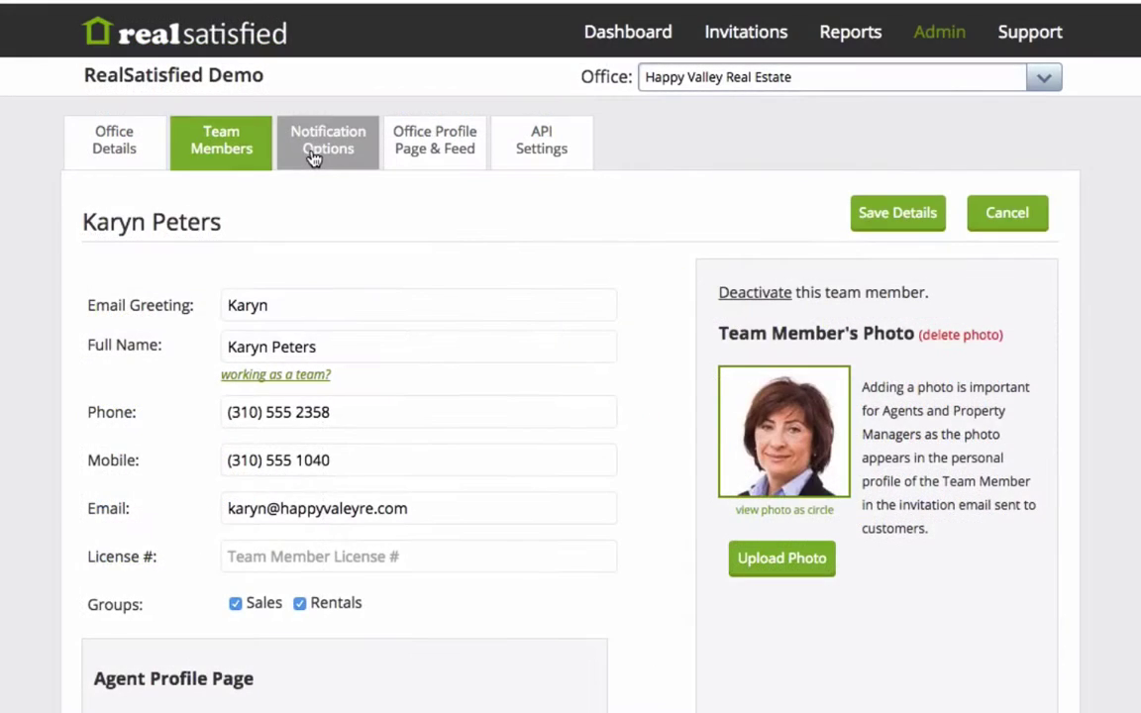
Look over notification options and Buyer invitations, then open the Seller list's Show status filter
click(312, 148)
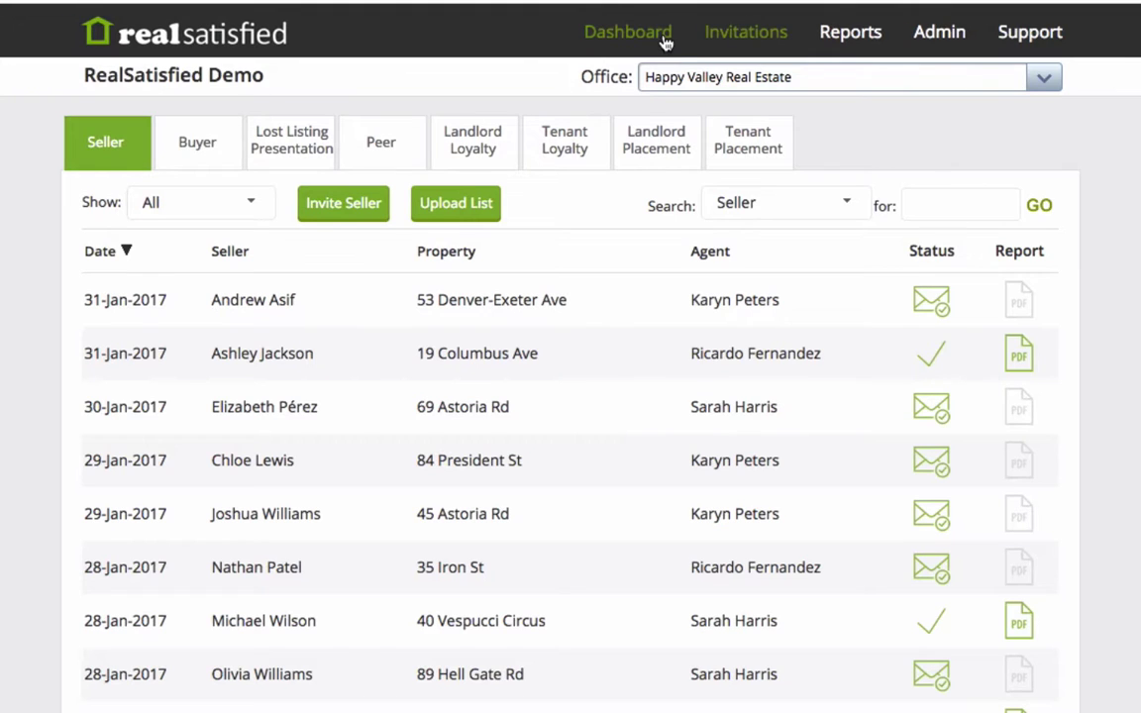
click(197, 146)
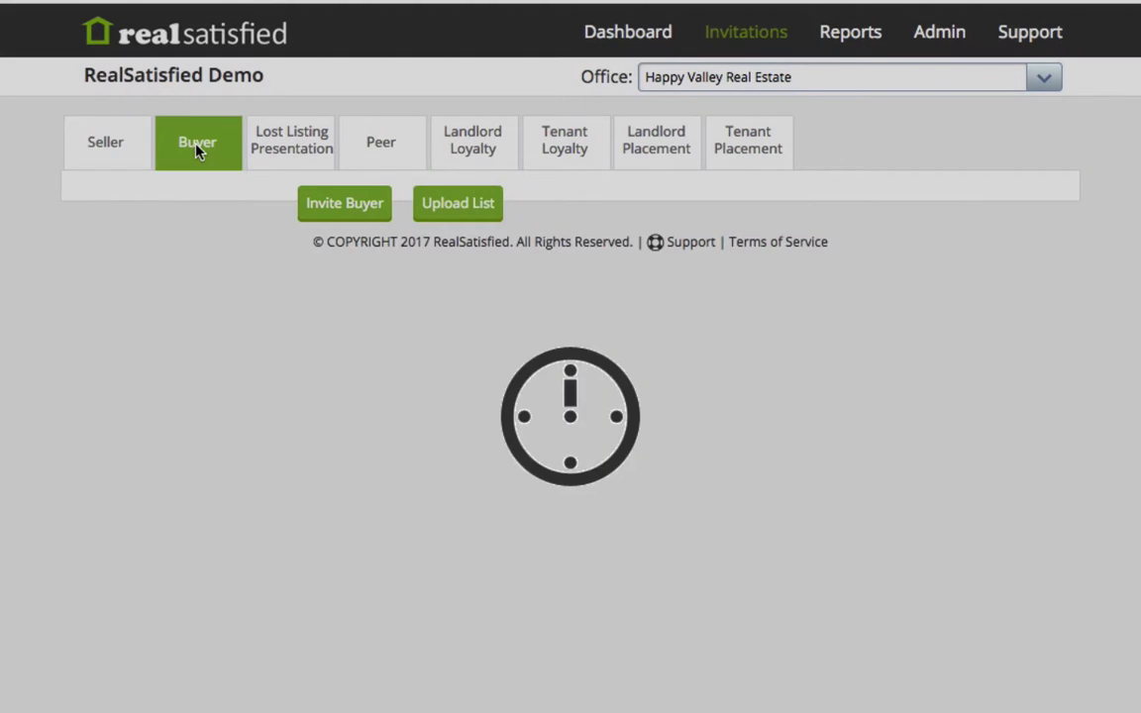
click(115, 145)
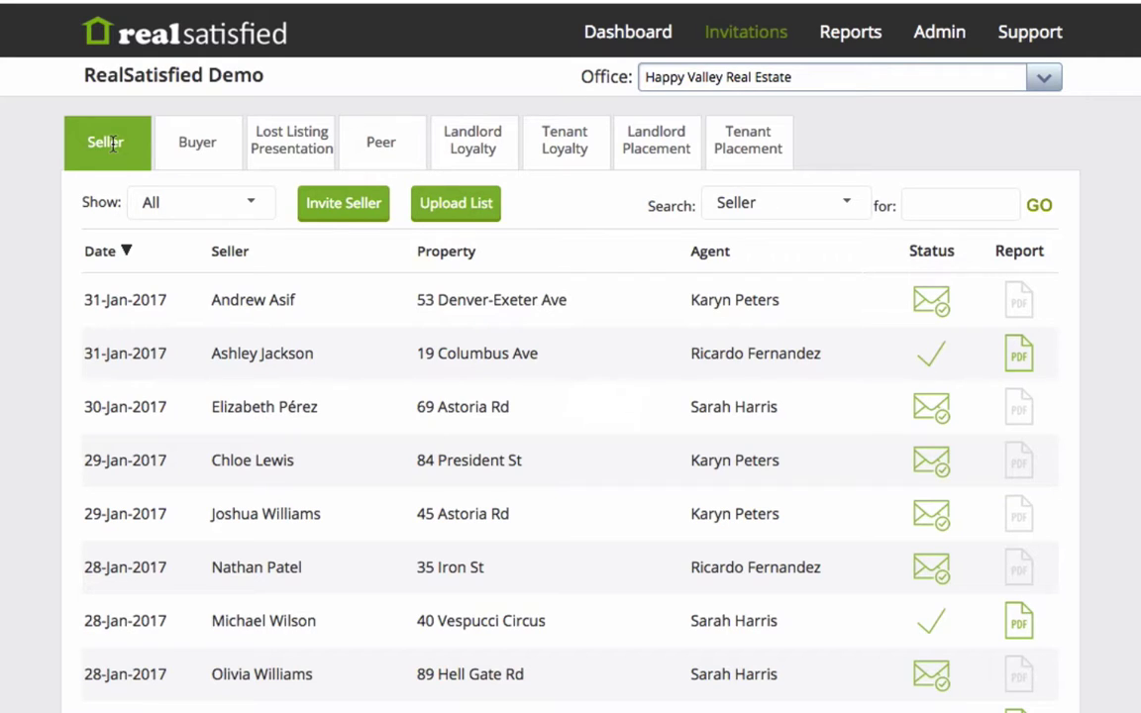
click(185, 213)
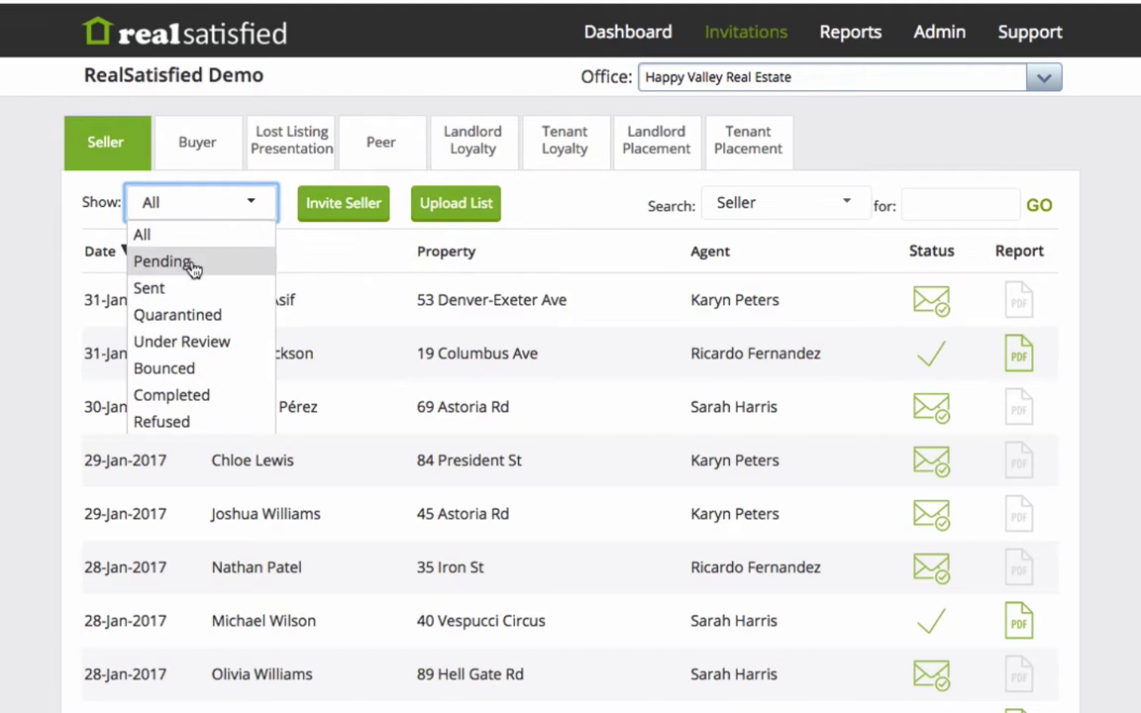
click(165, 372)
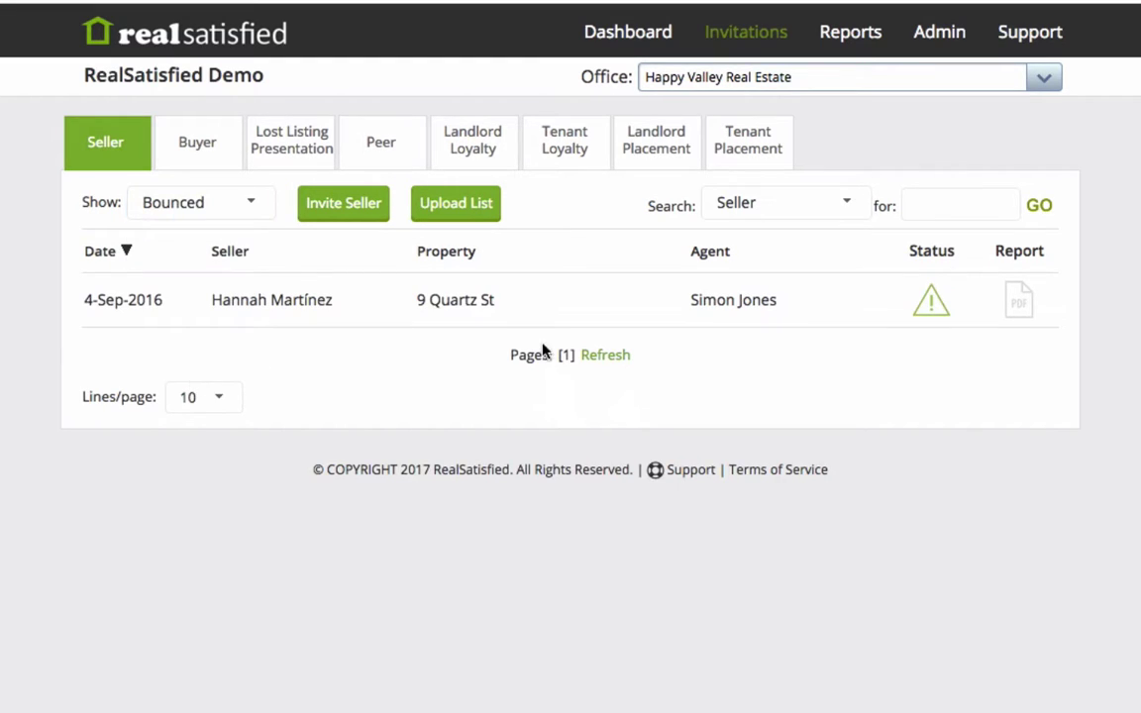
click(929, 305)
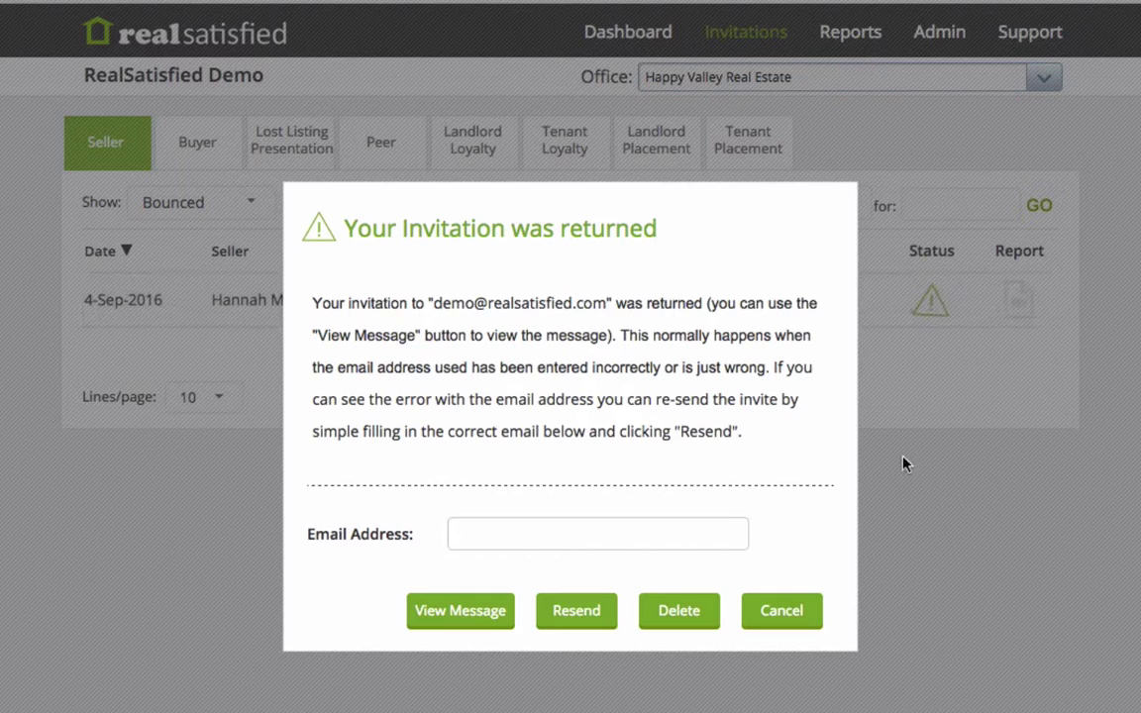
click(794, 613)
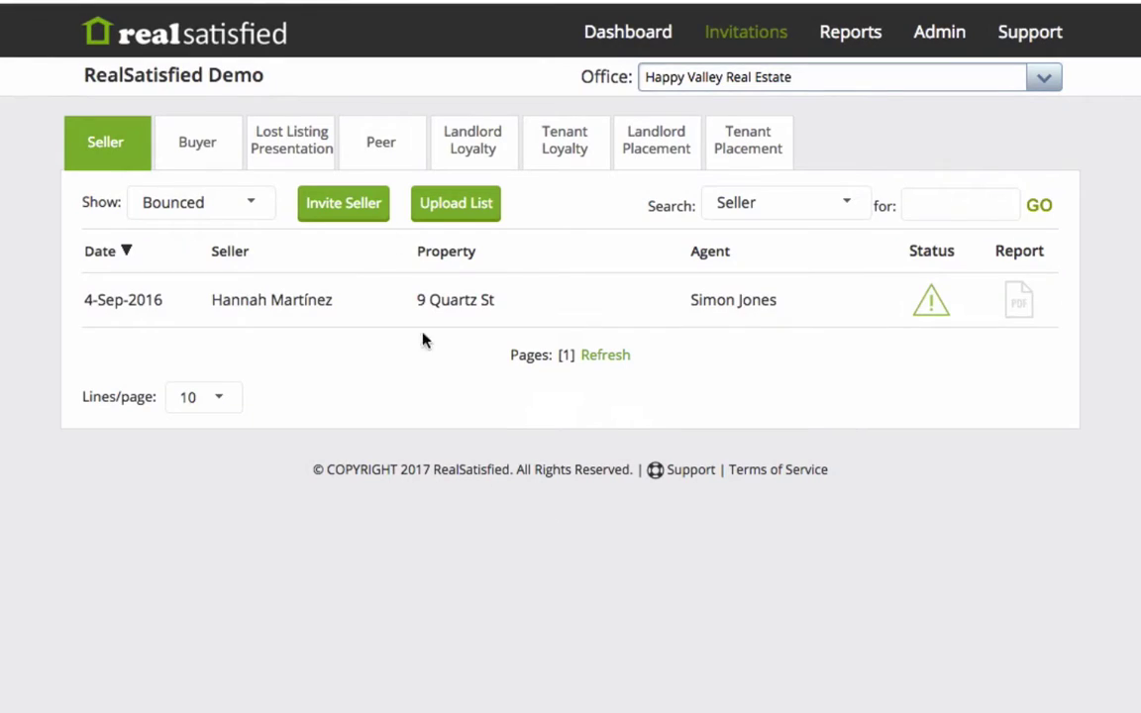
click(374, 200)
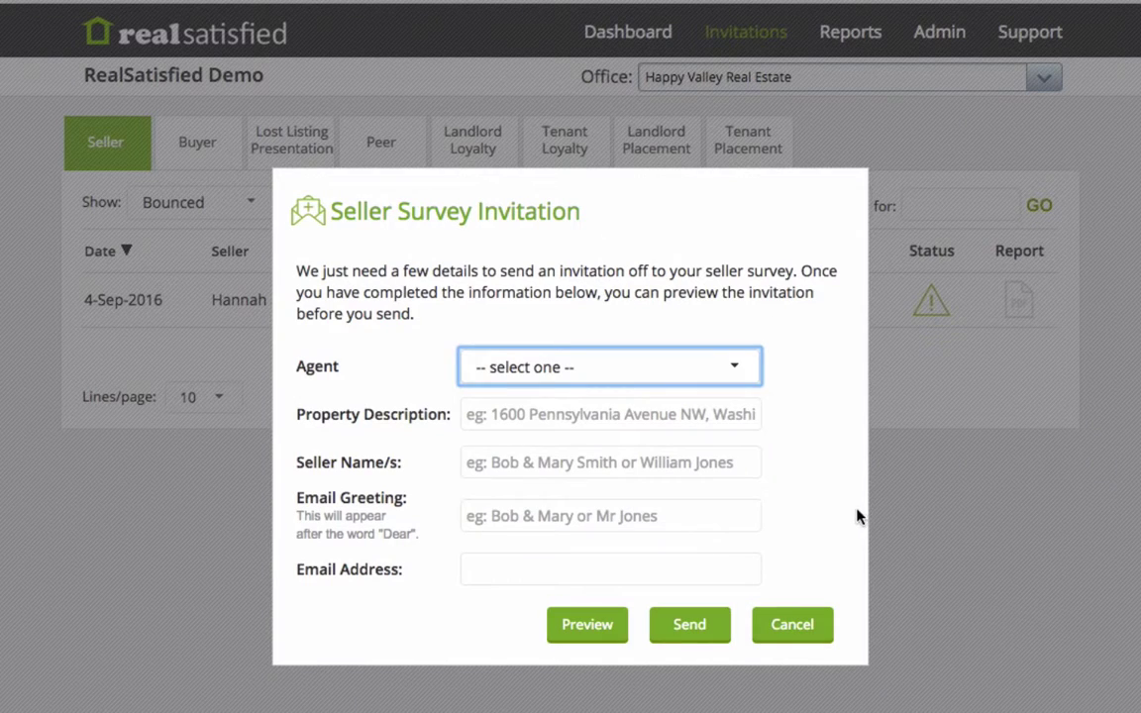
click(669, 369)
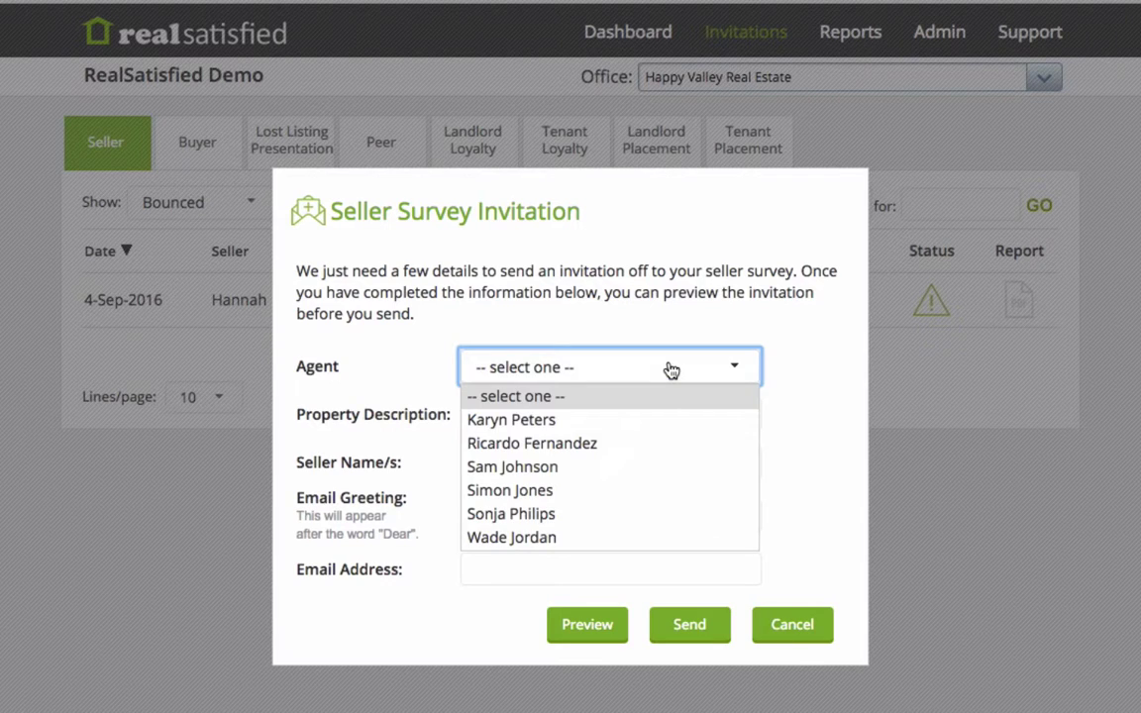
click(633, 419)
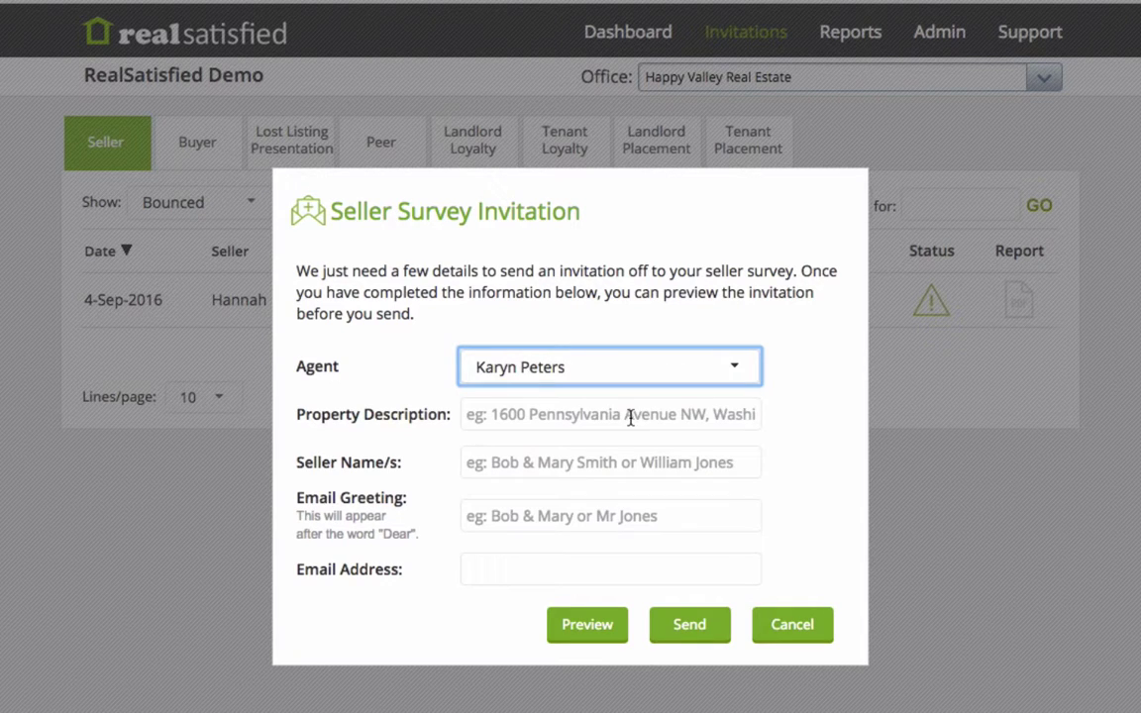
click(793, 622)
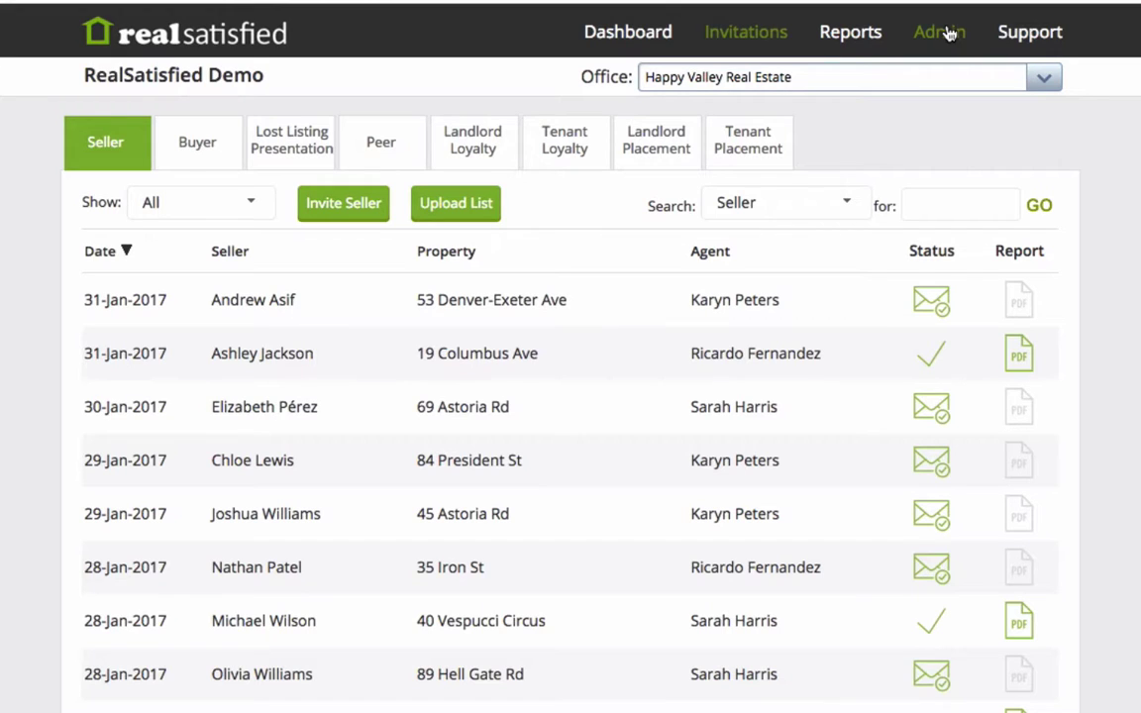
In Admin's Office Integration tab, set Show to All to list every integration record
click(948, 35)
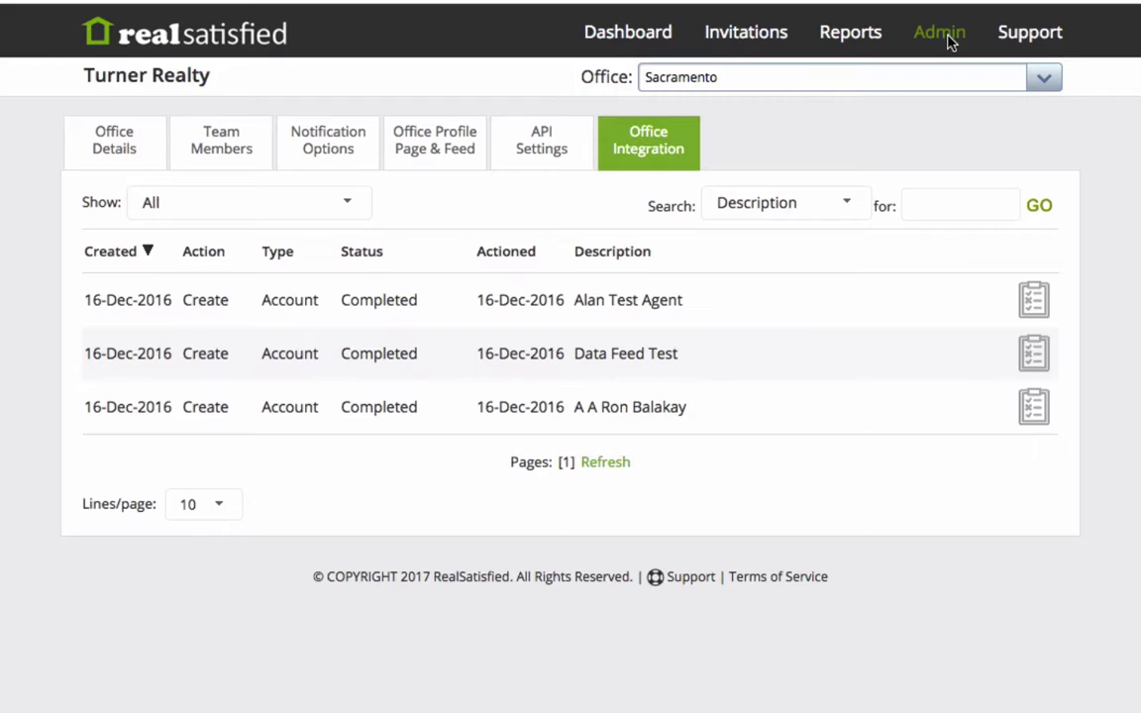
click(654, 149)
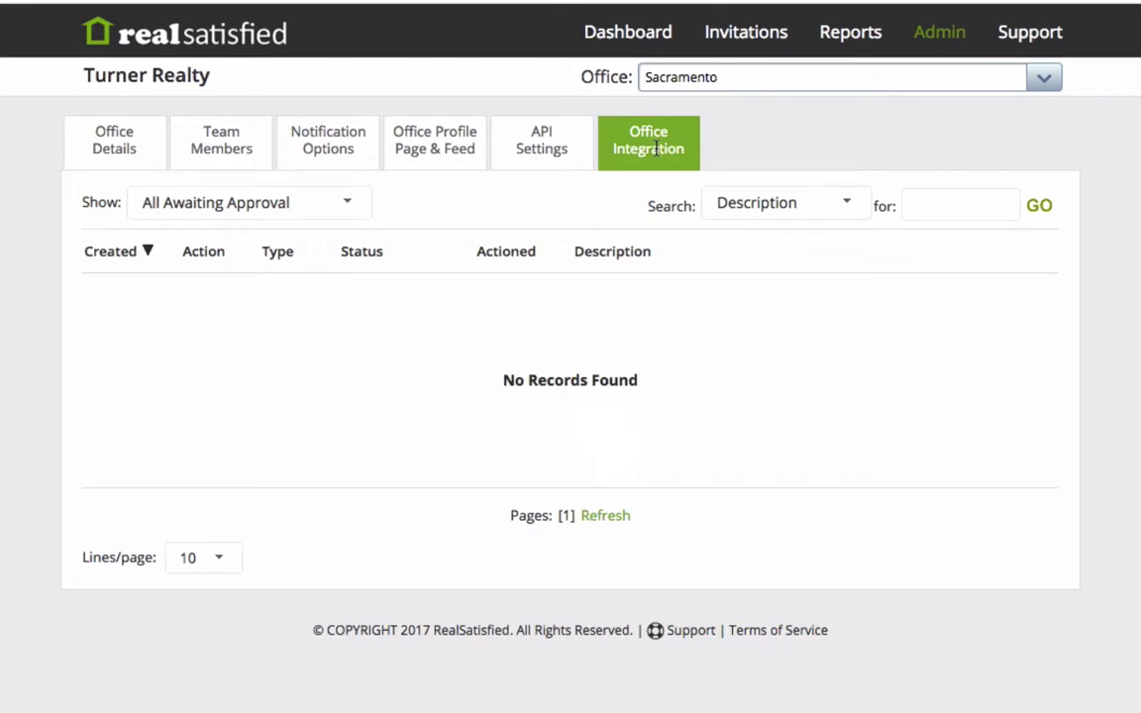
click(258, 212)
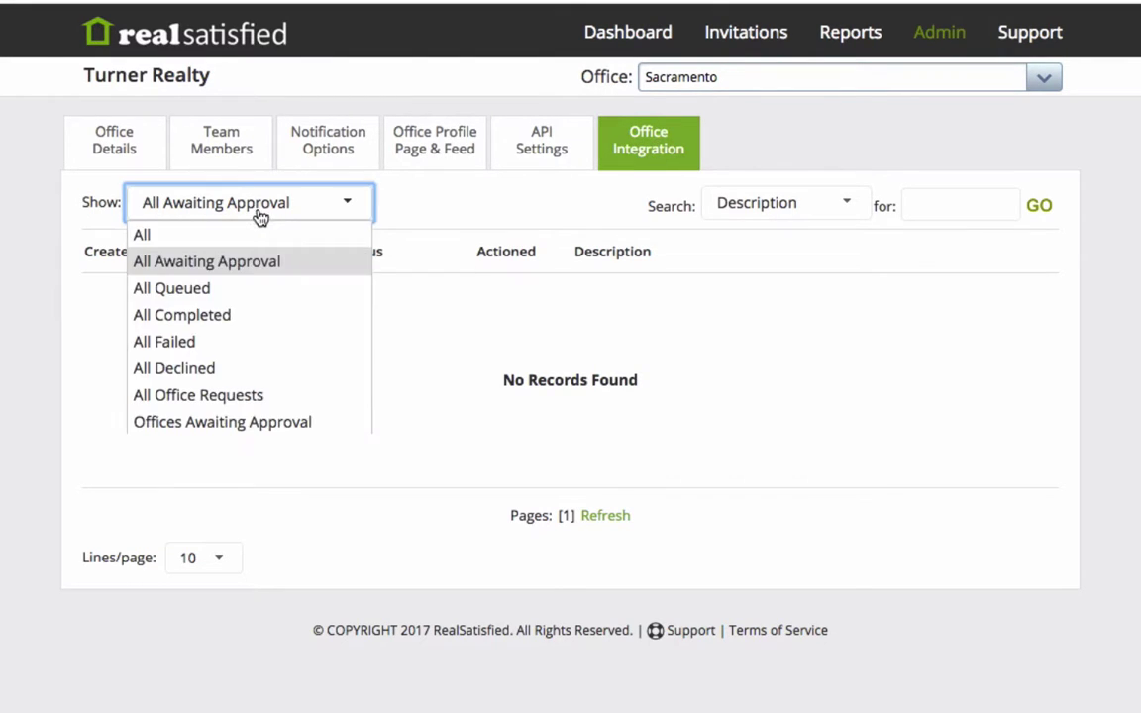
click(251, 238)
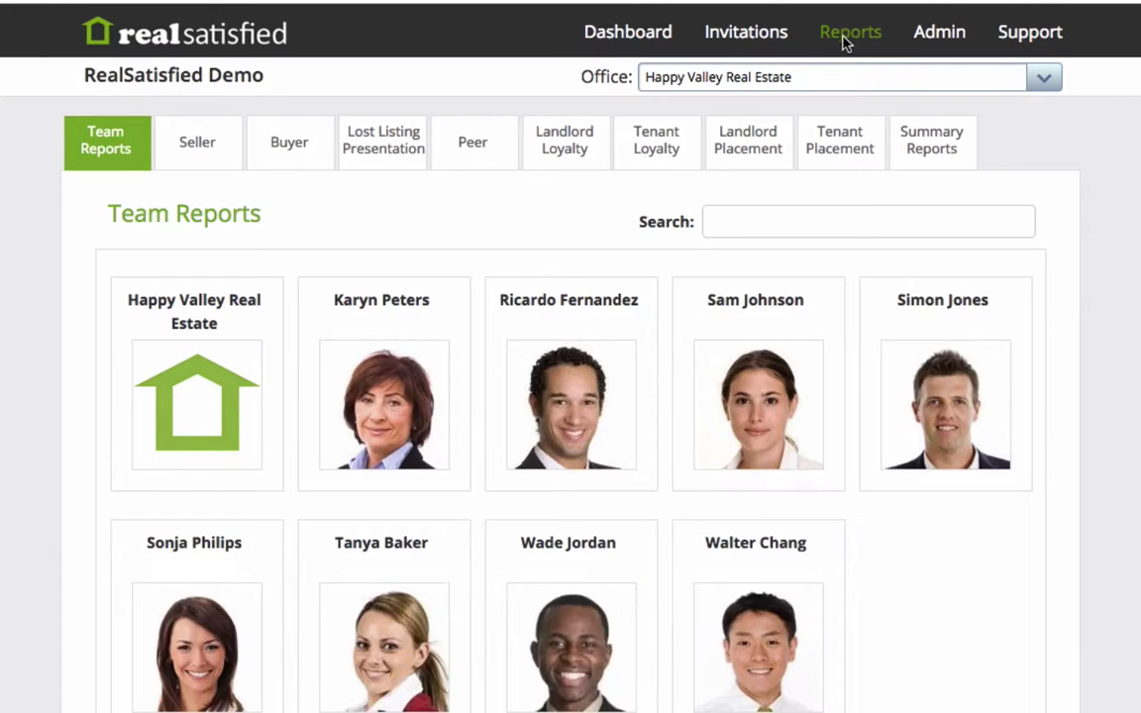
Open the Seller survey reports and review the Marketing Sources report
click(208, 156)
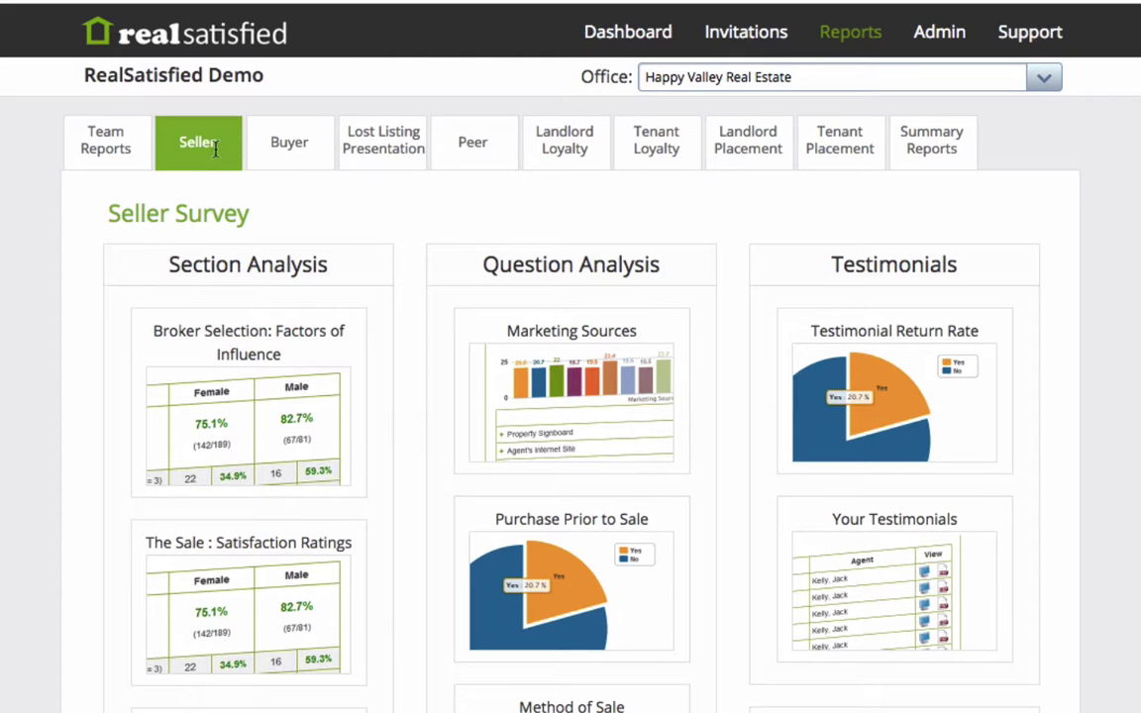
click(617, 391)
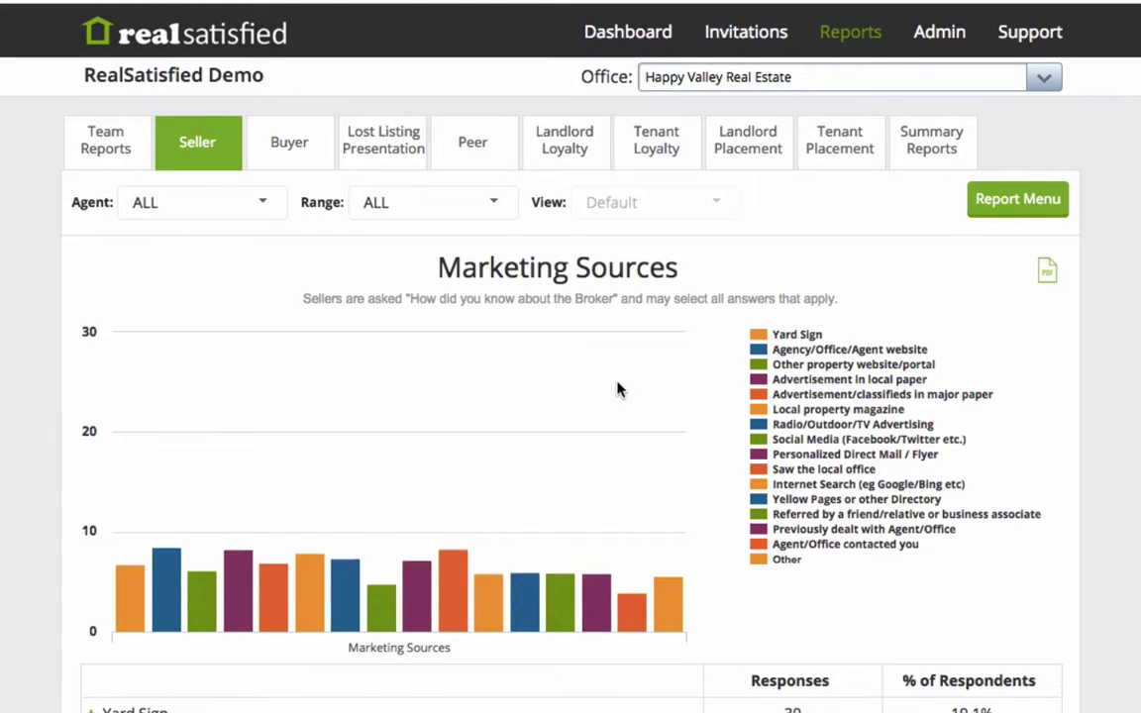
mouse_move(479, 466)
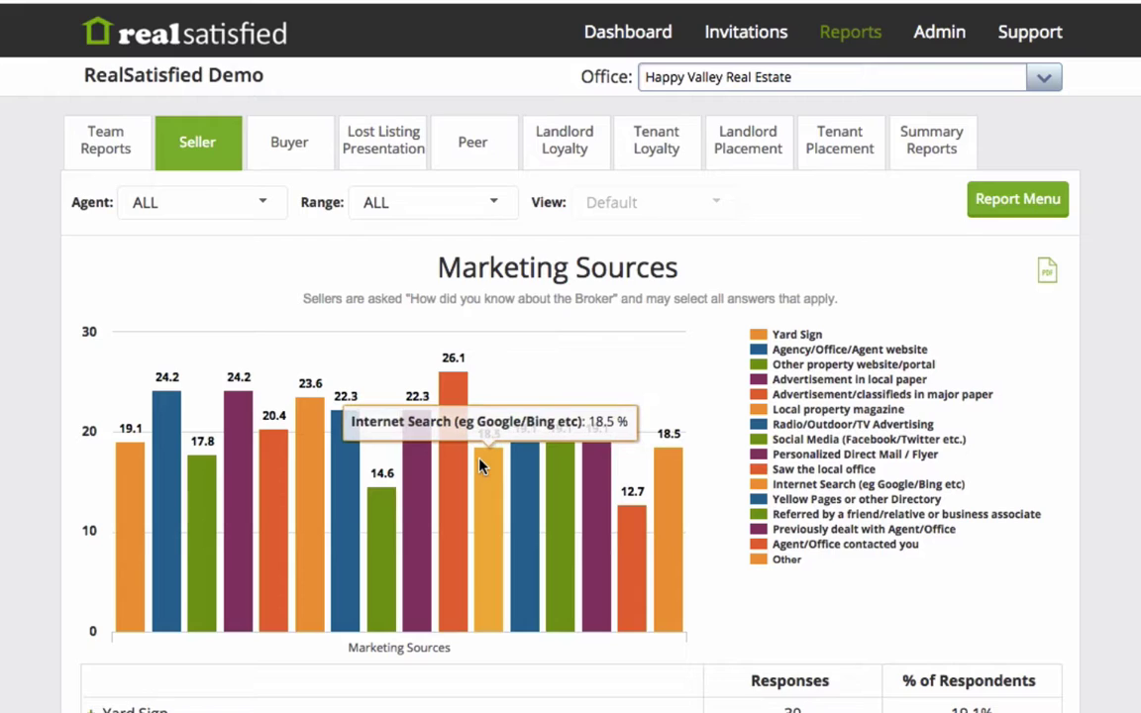
scroll(479, 466, down, 3)
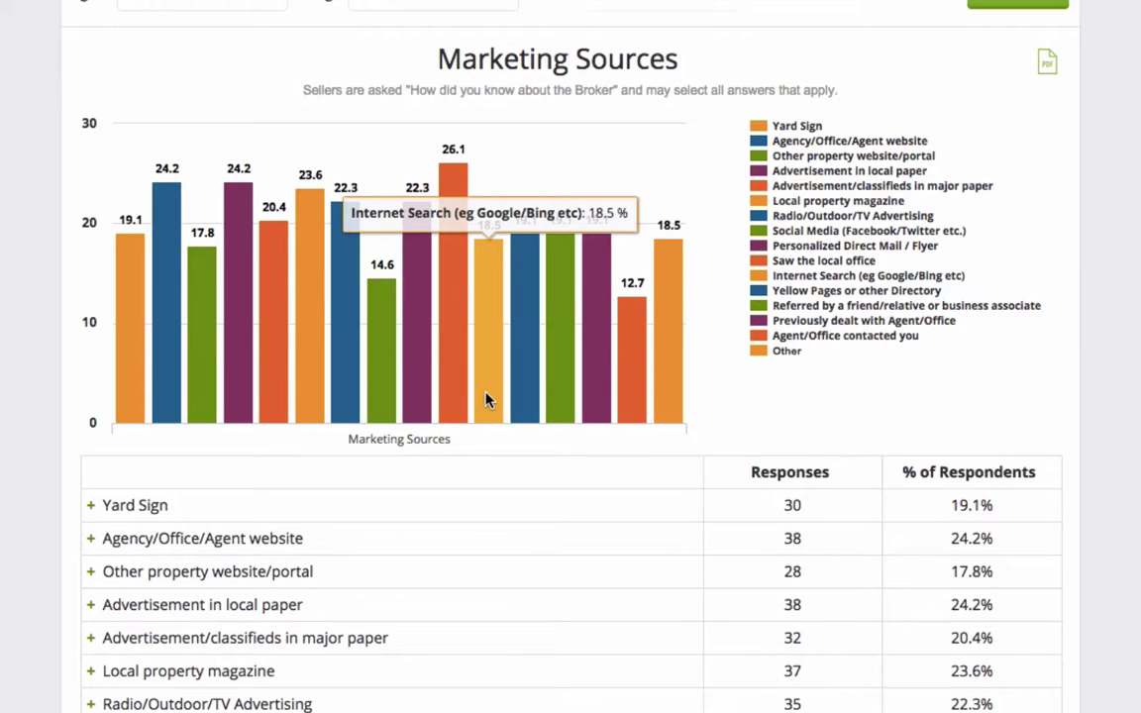
scroll(485, 400, up, 3)
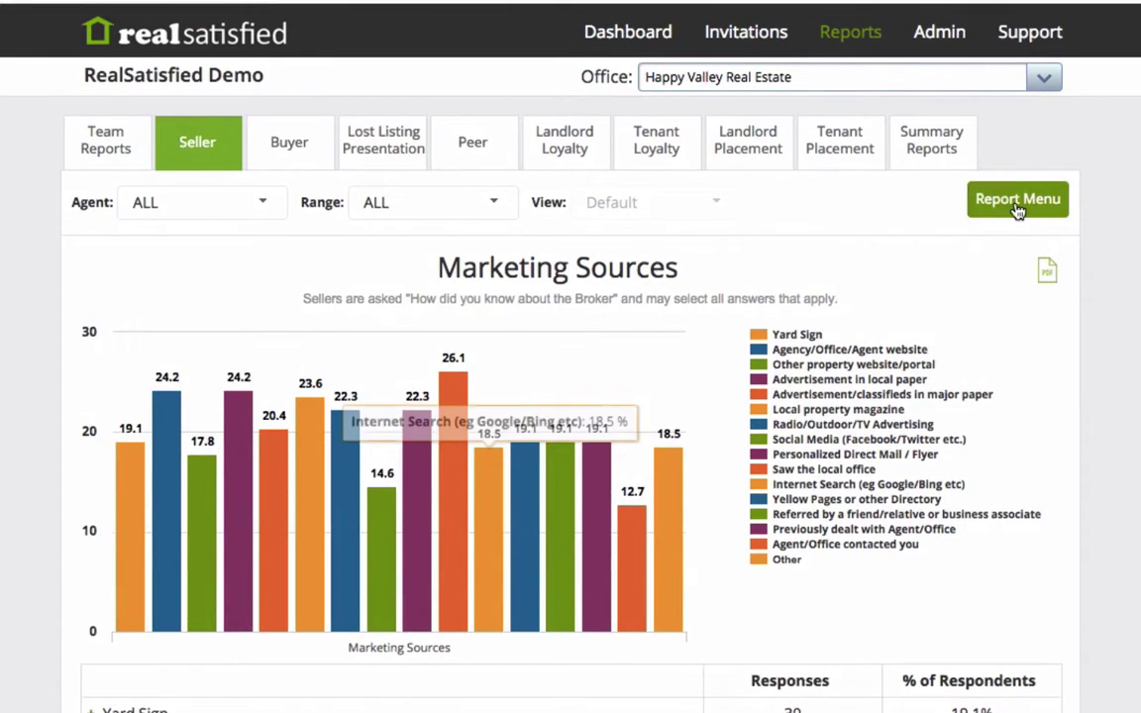
Check the Summary Reports from the Report Menu, then return to the Seller overview
click(1017, 203)
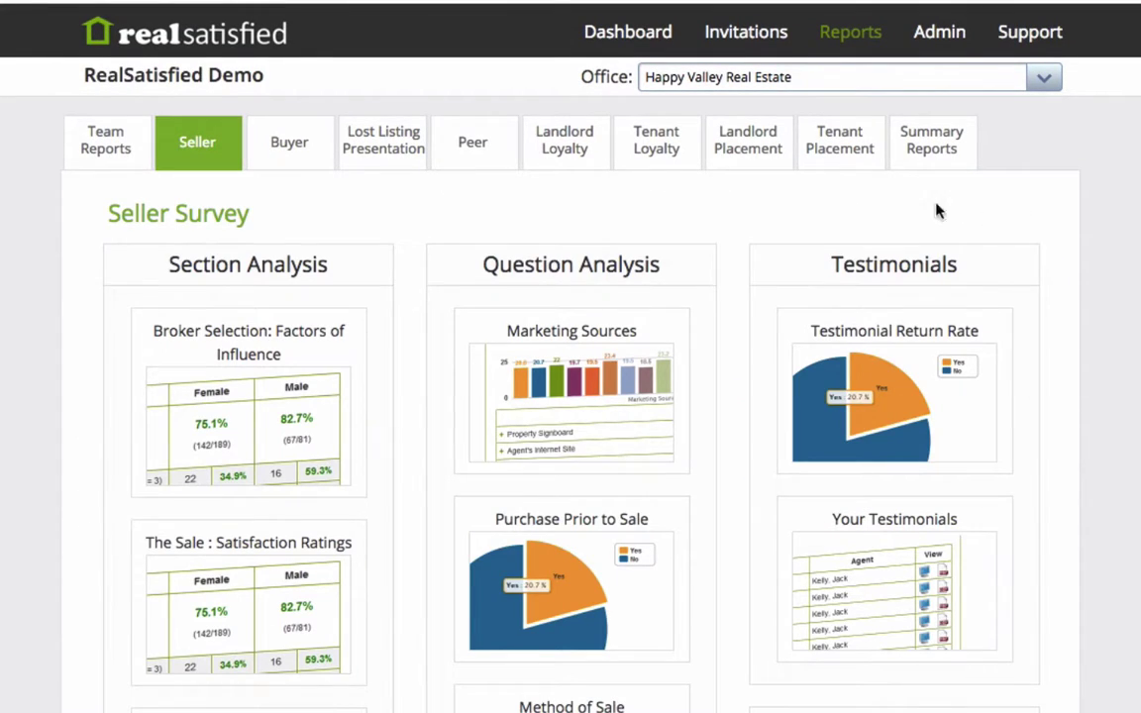
click(932, 154)
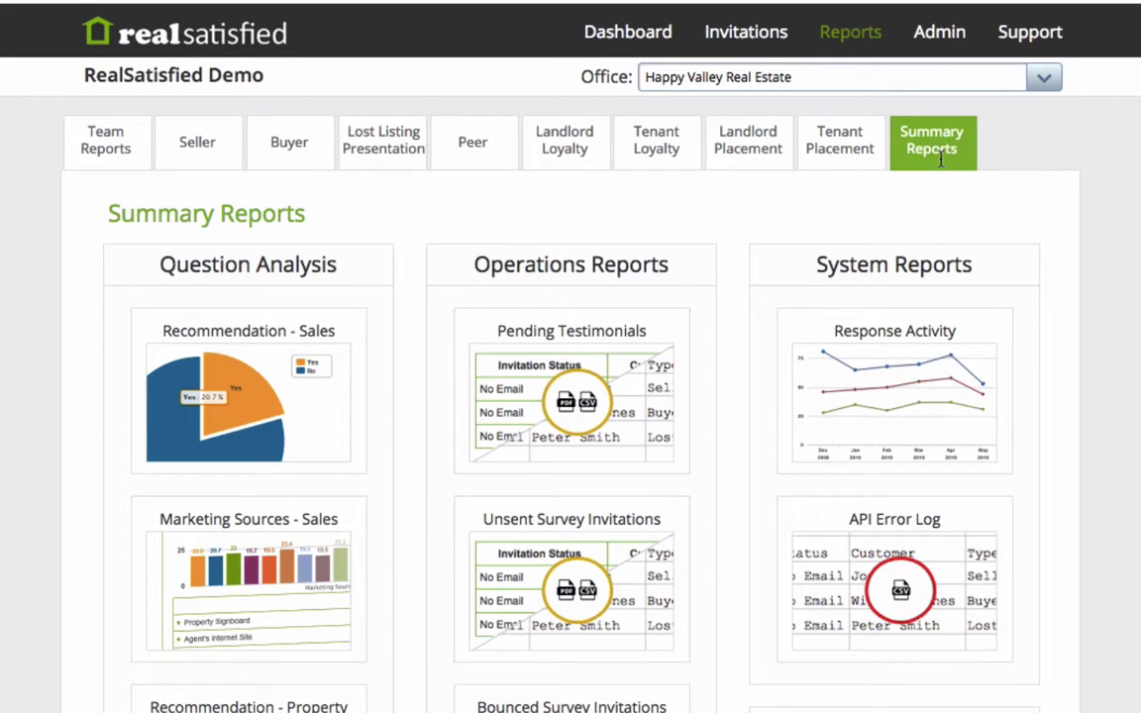
click(209, 156)
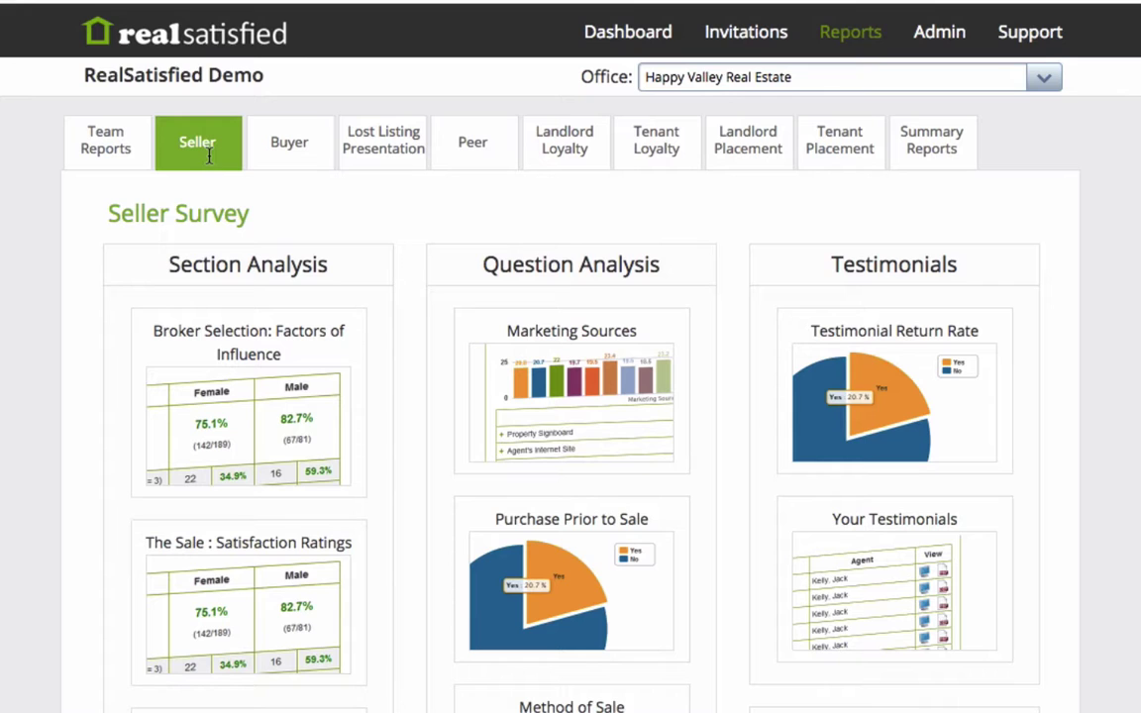
From the Dashboard, save the profile unchanged, then submit the Change Password form empty
click(643, 44)
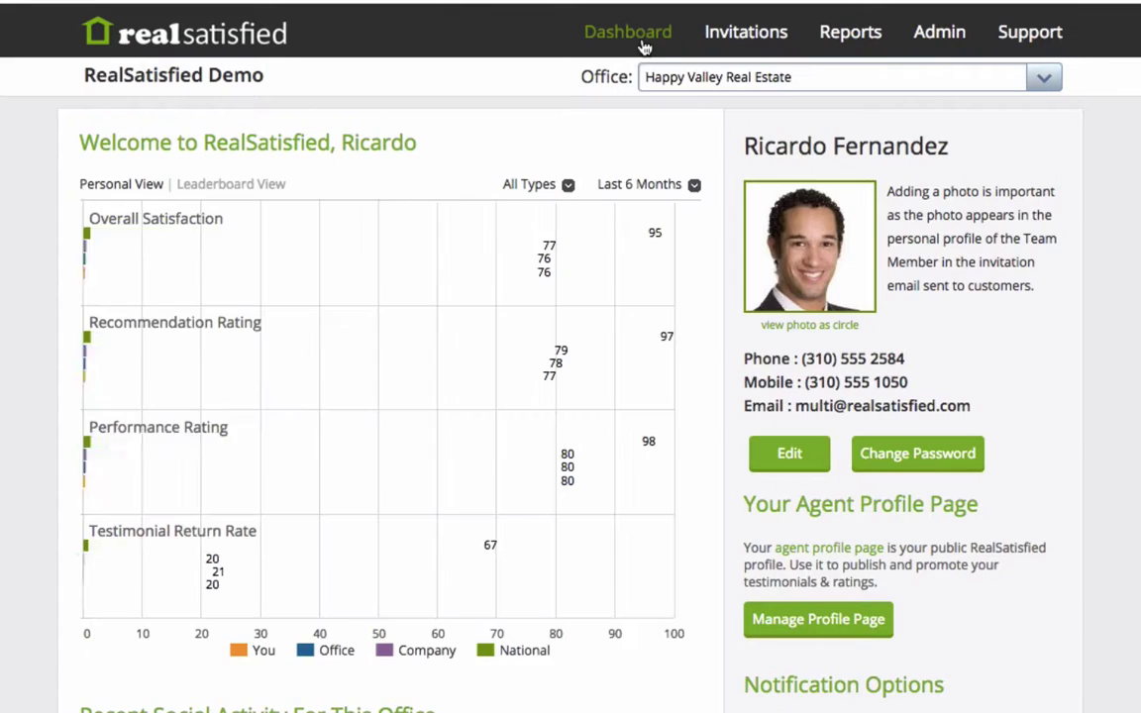
click(790, 457)
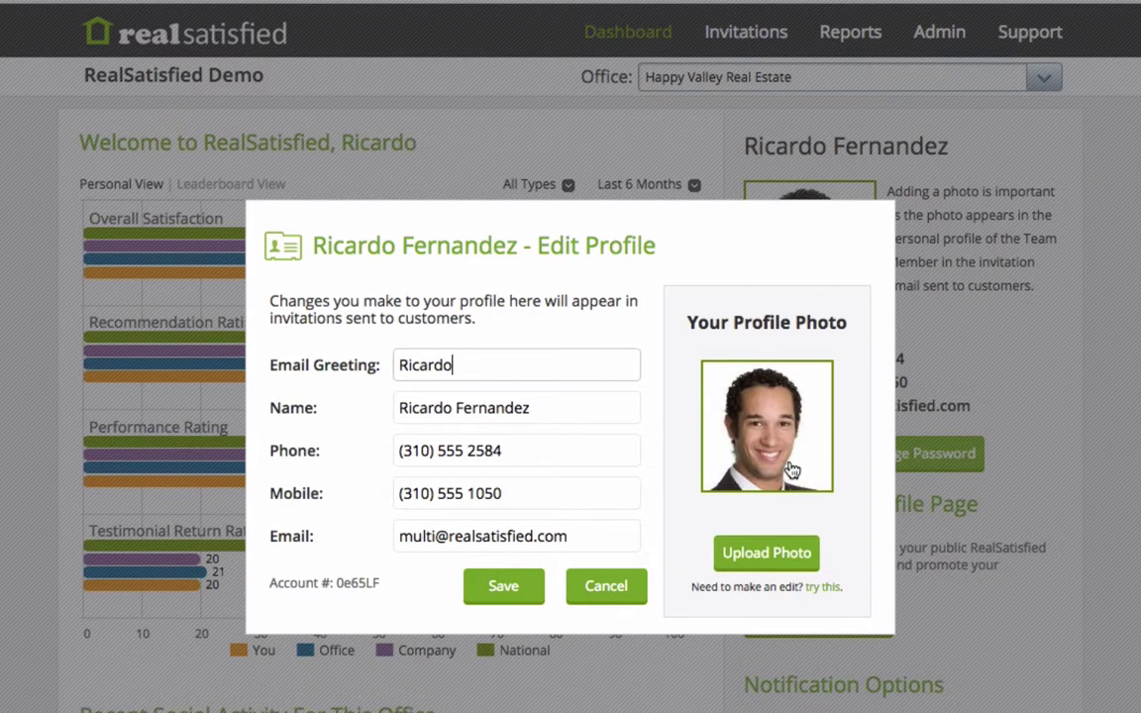
click(520, 590)
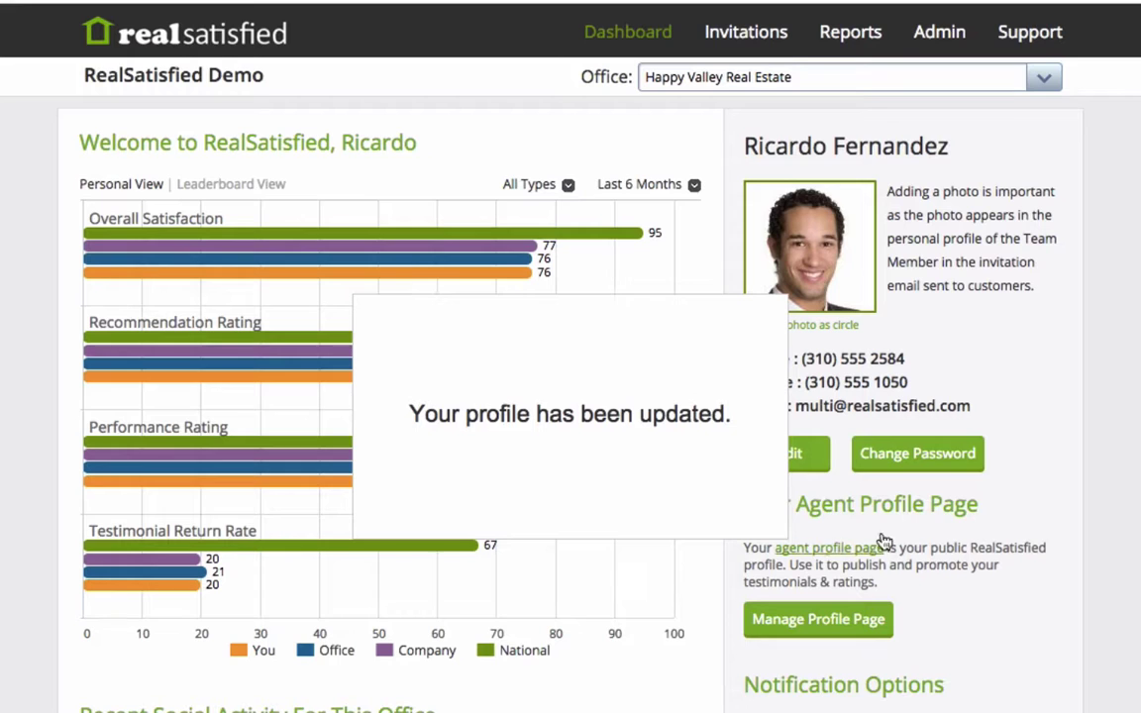
click(926, 465)
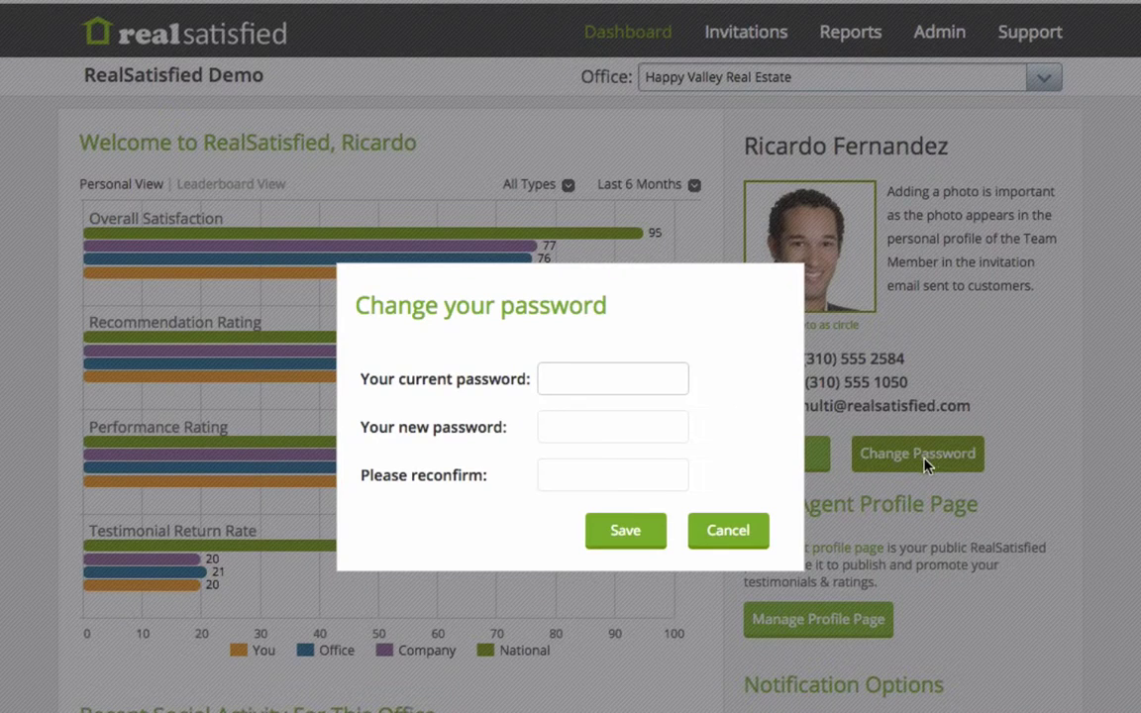
click(635, 540)
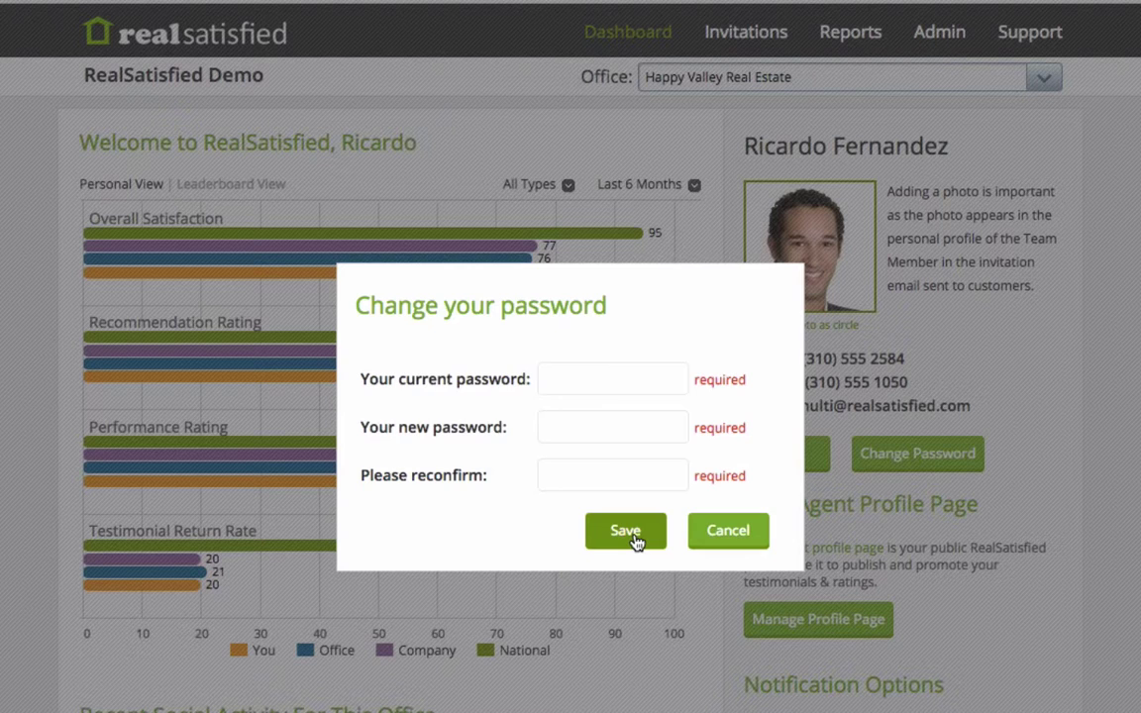